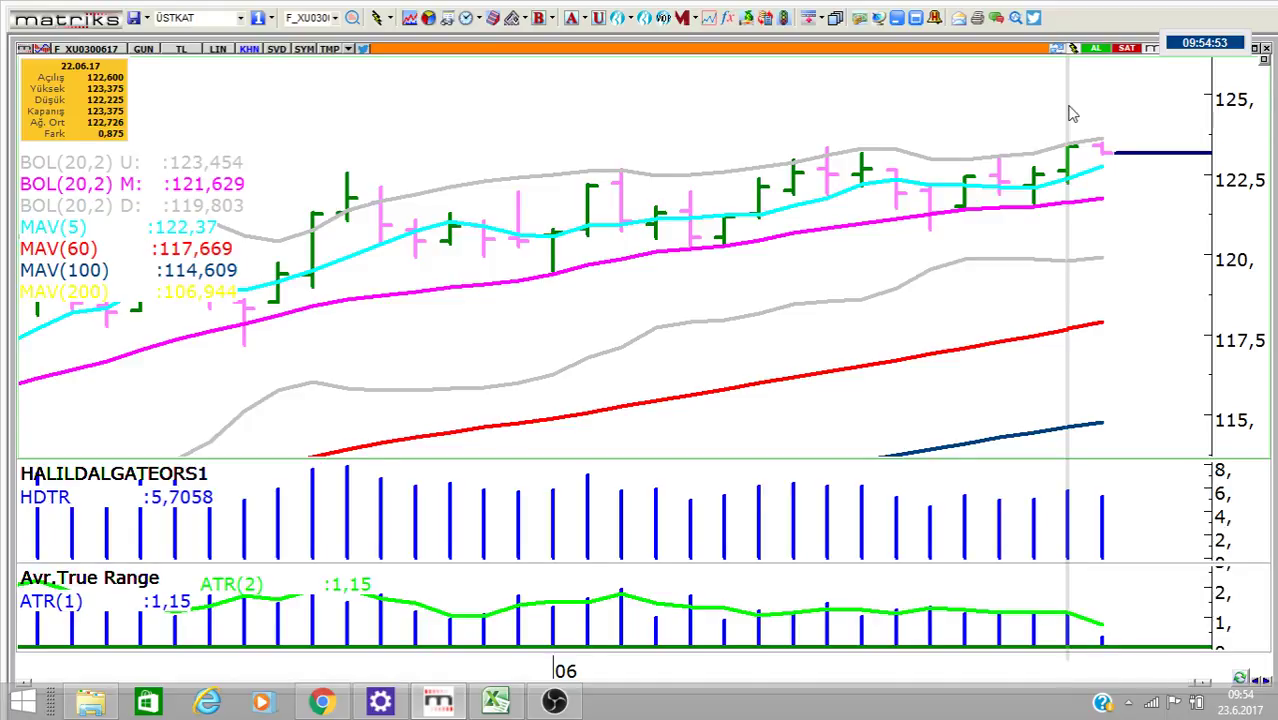
- Switch to the Excel workbook and set the daily X30YVDE base value in cell B2 of the ENDEX sheet to 123375
scroll(1070, 113, "down", 3)
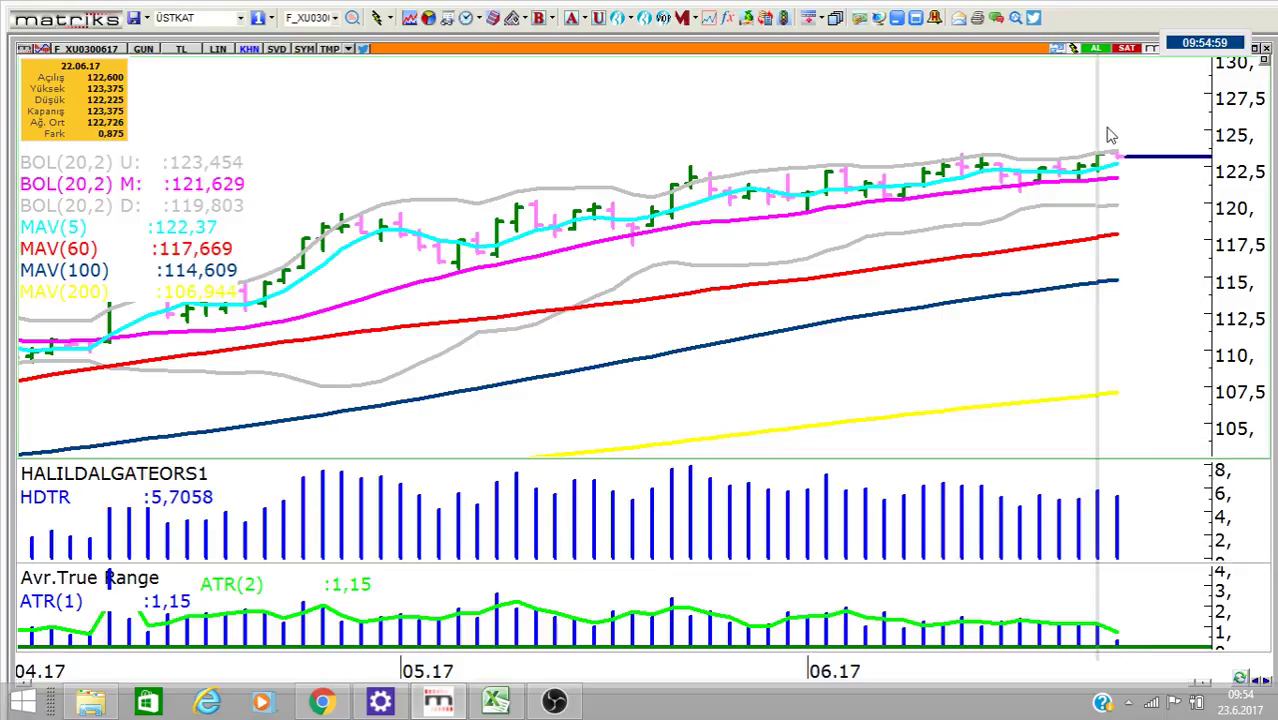
scroll(1108, 133, "up", 3)
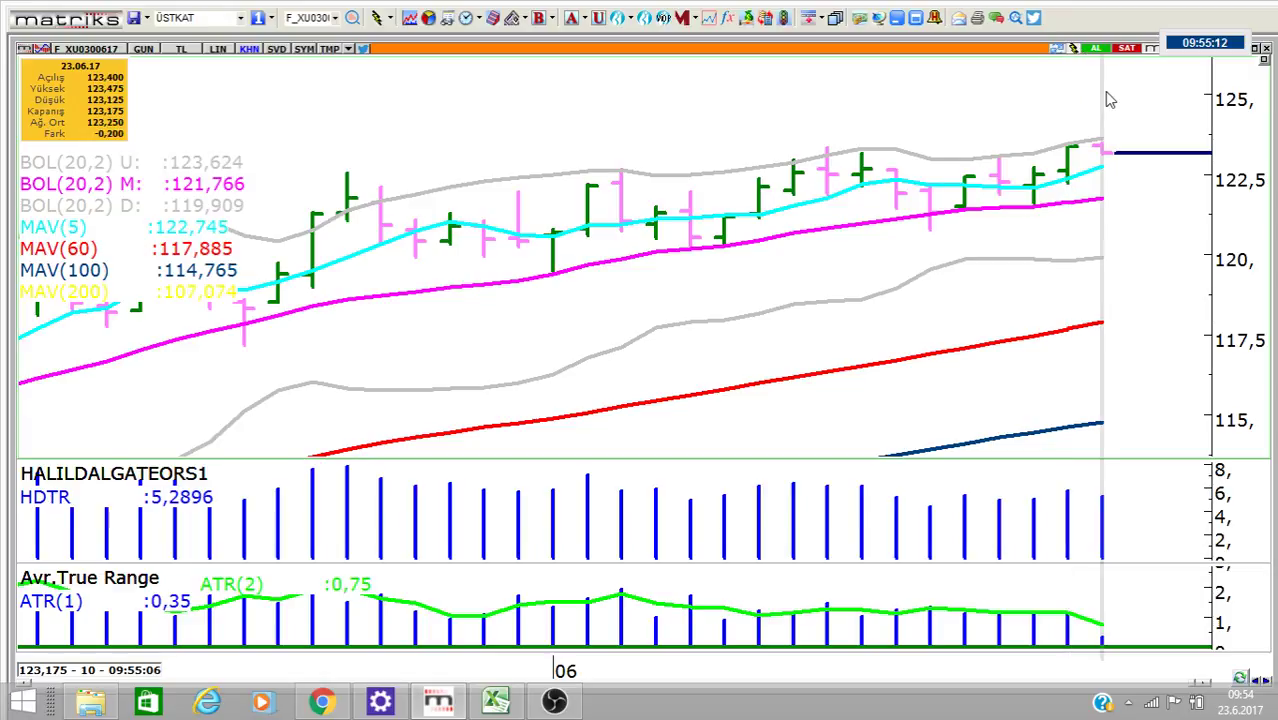
scroll(1080, 122, "down", 2)
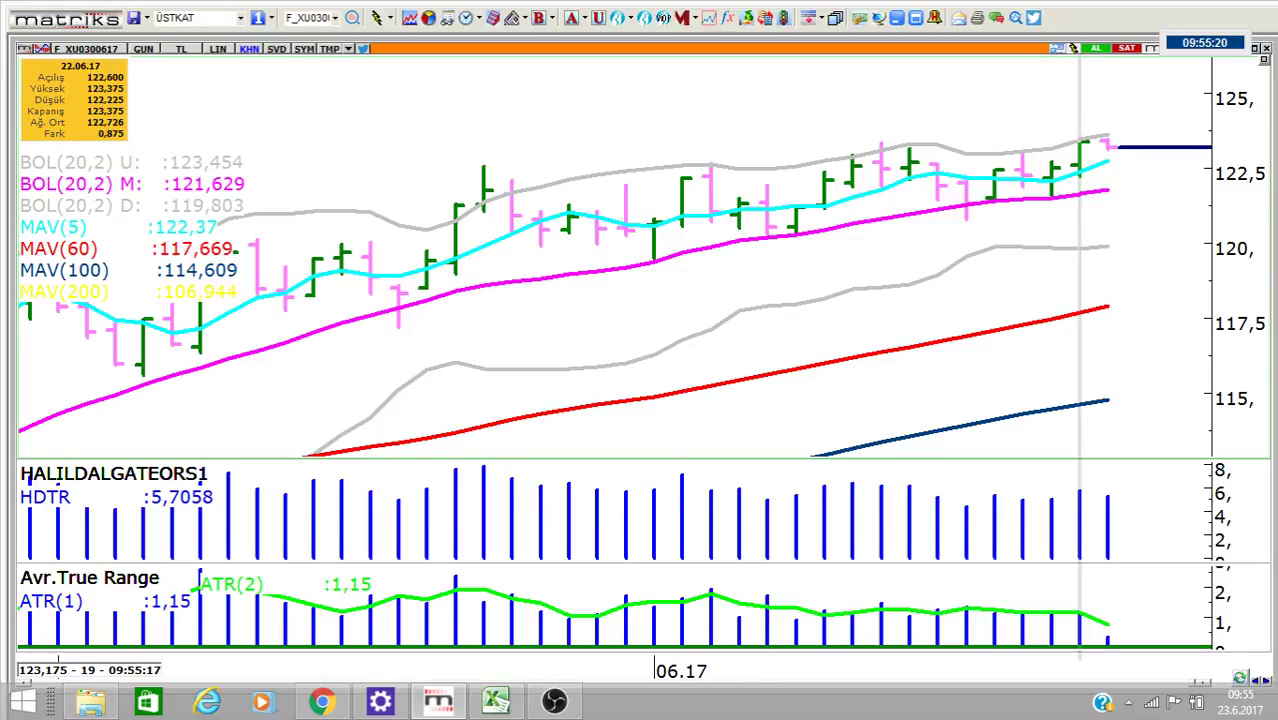
key("alt+Tab")
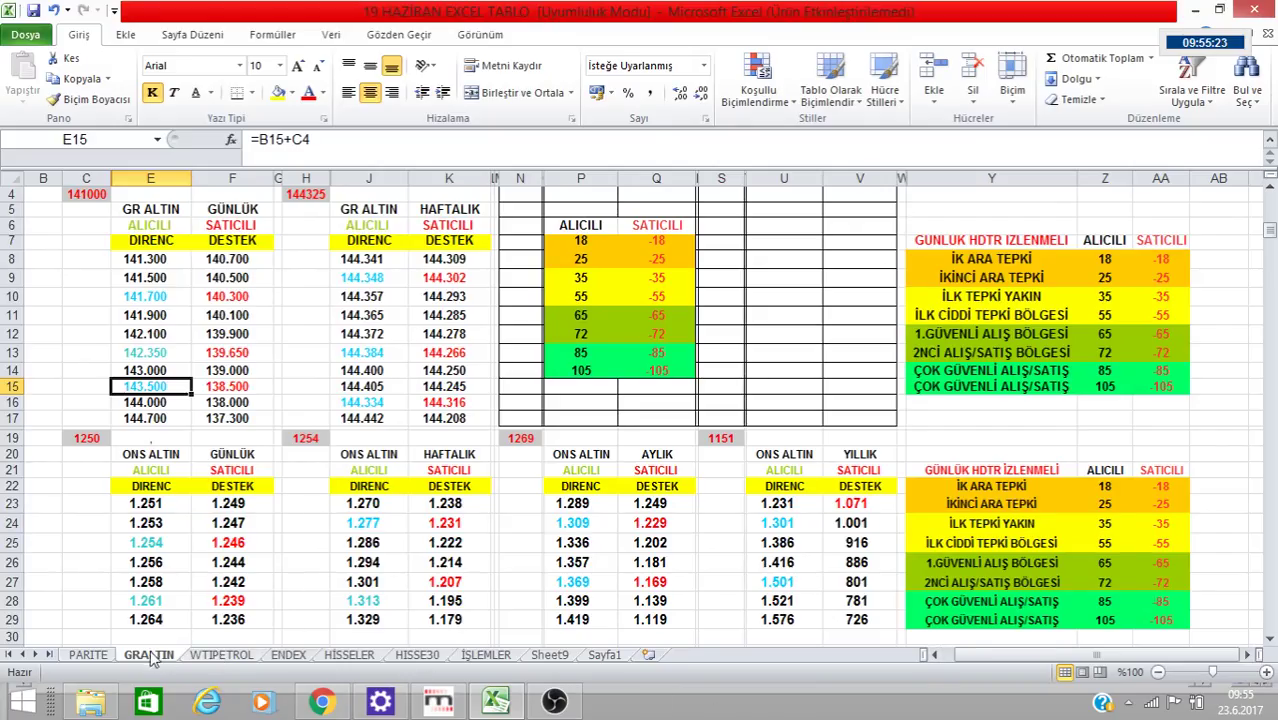
left_click(290, 655)
left_click(58, 205)
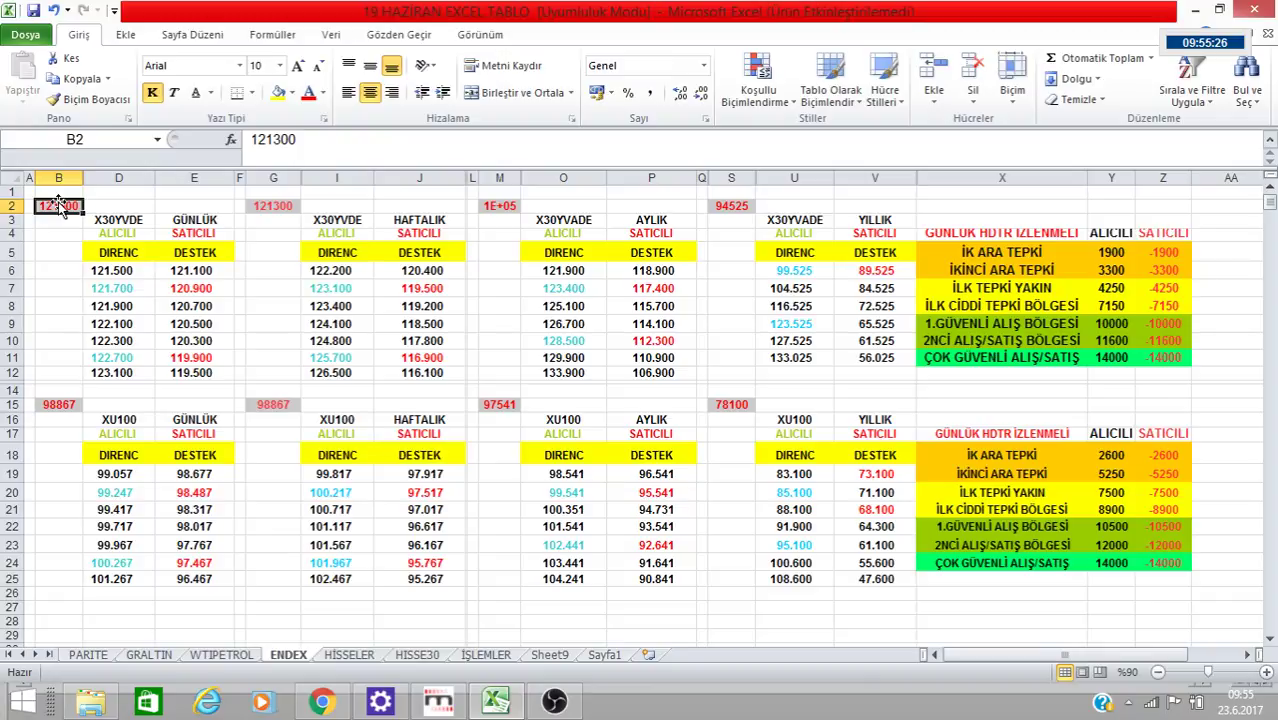
type("123375")
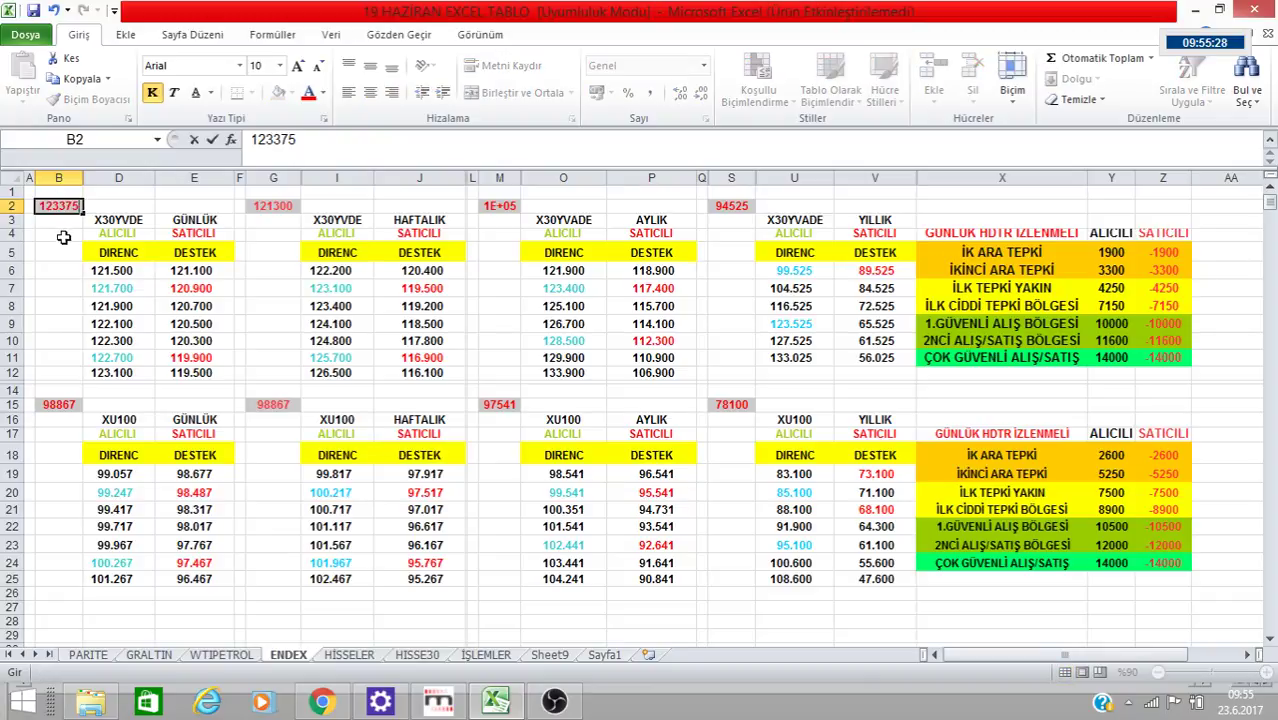
left_click(62, 268)
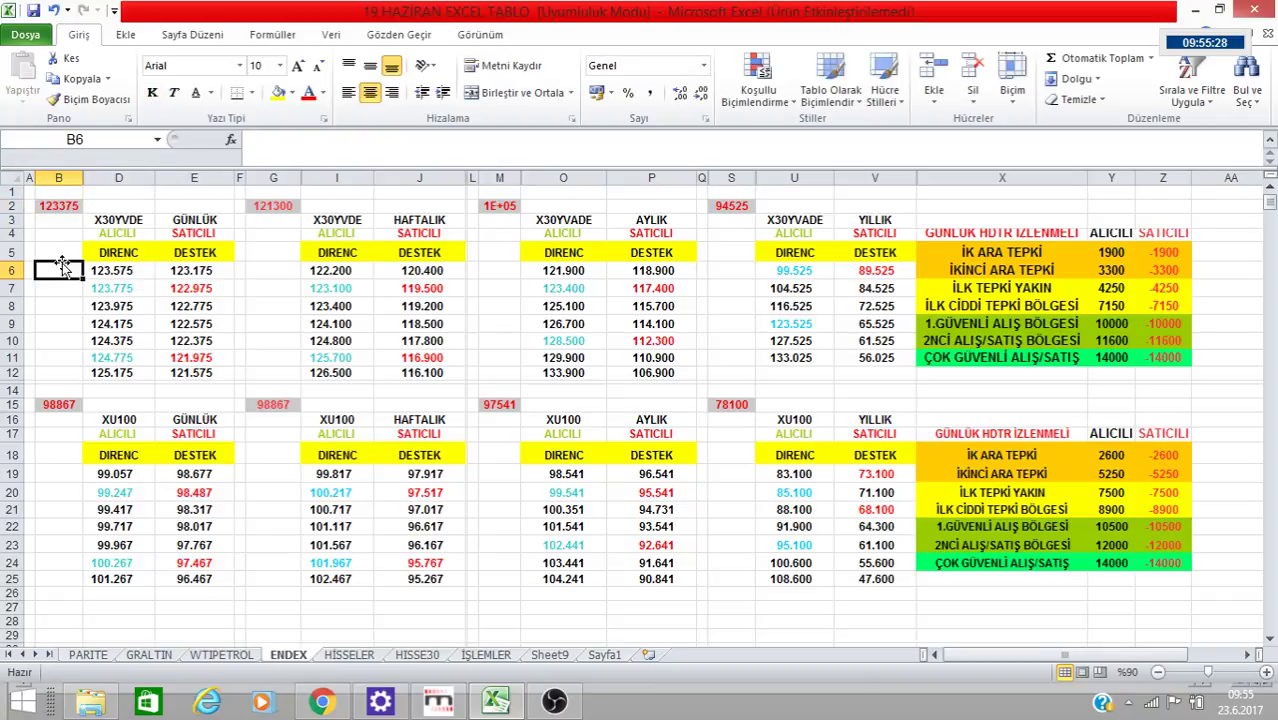
- Compare the yearly X30YVADE resistance levels in U8:U10 with the monthly resistance levels in O6:O10
left_click(797, 325)
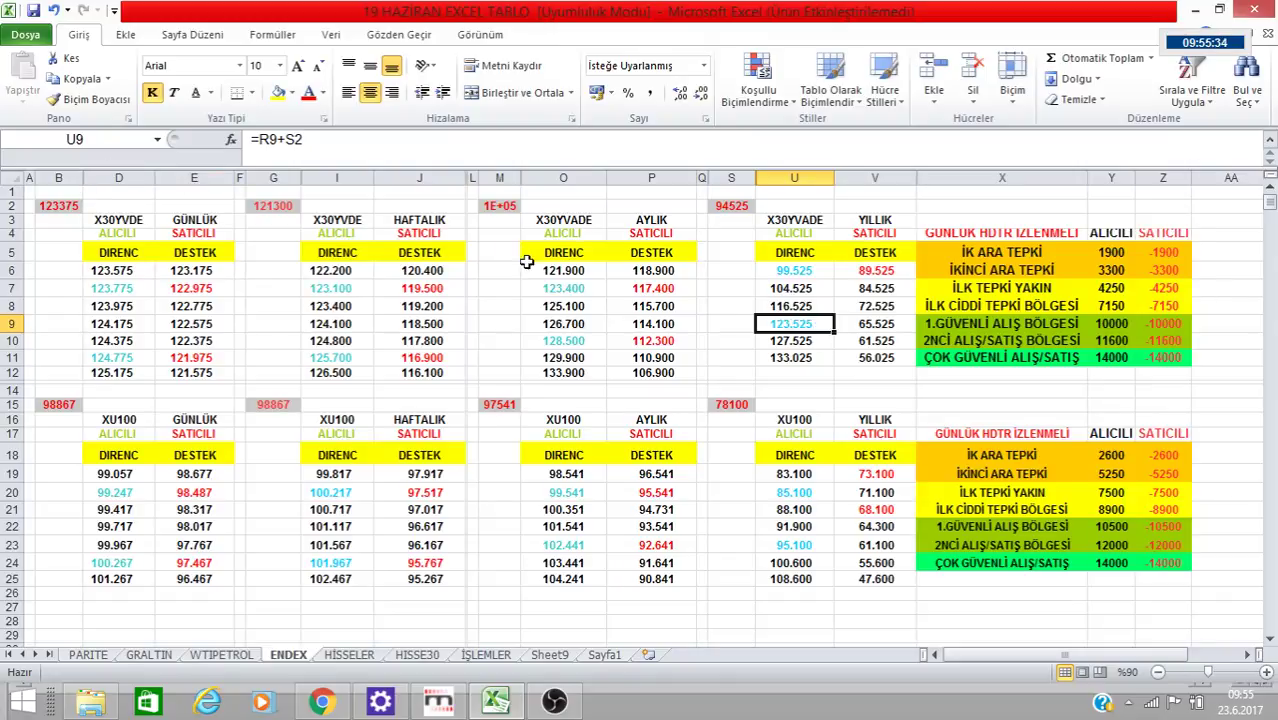
left_click(815, 342)
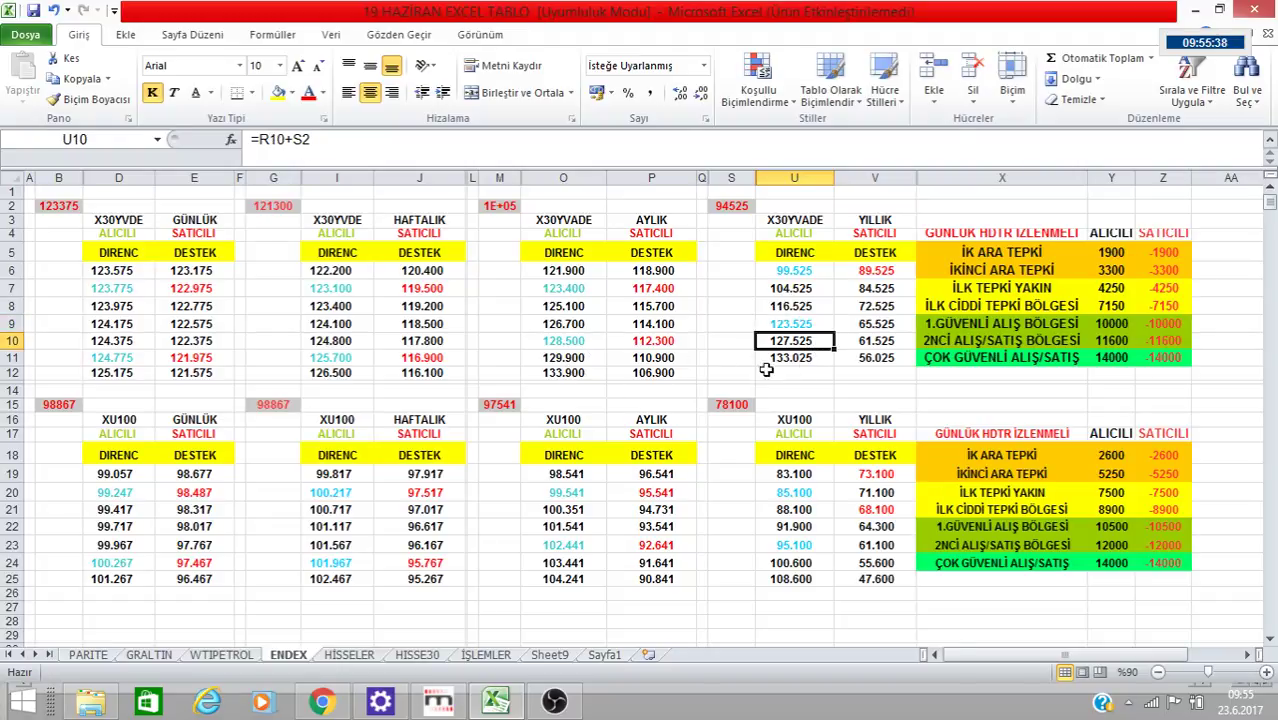
left_click(814, 323)
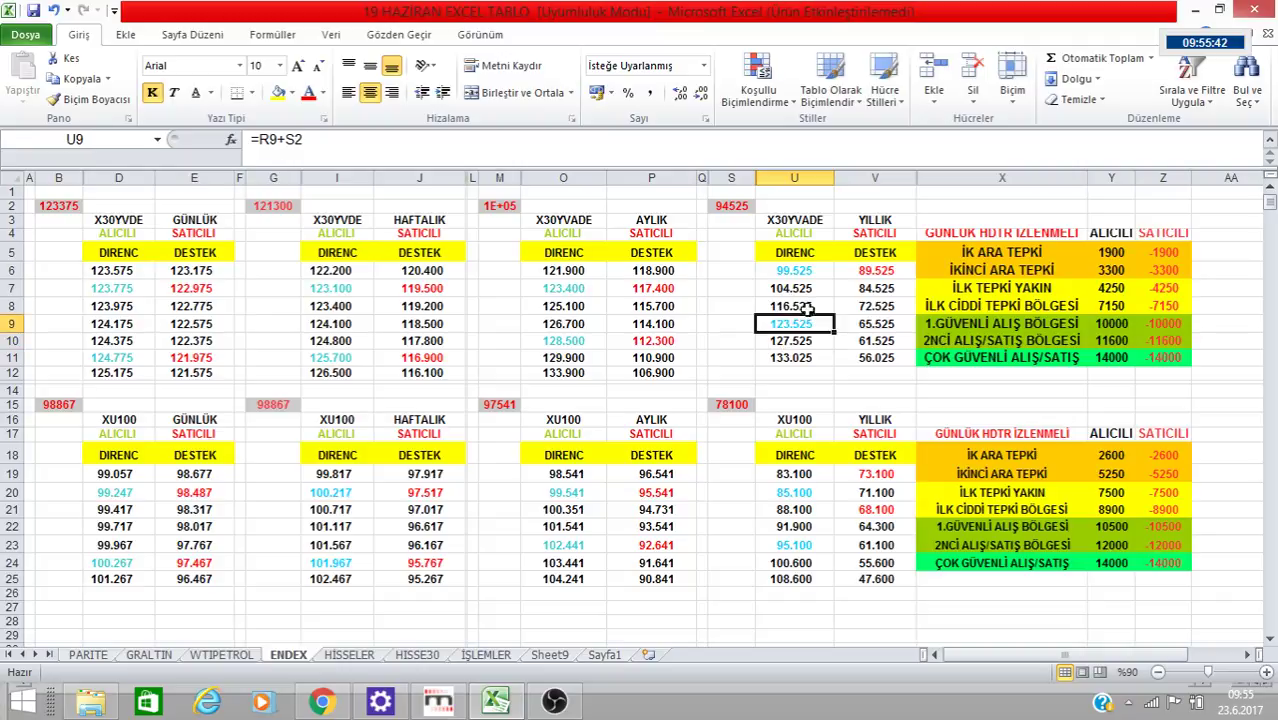
left_click(805, 306)
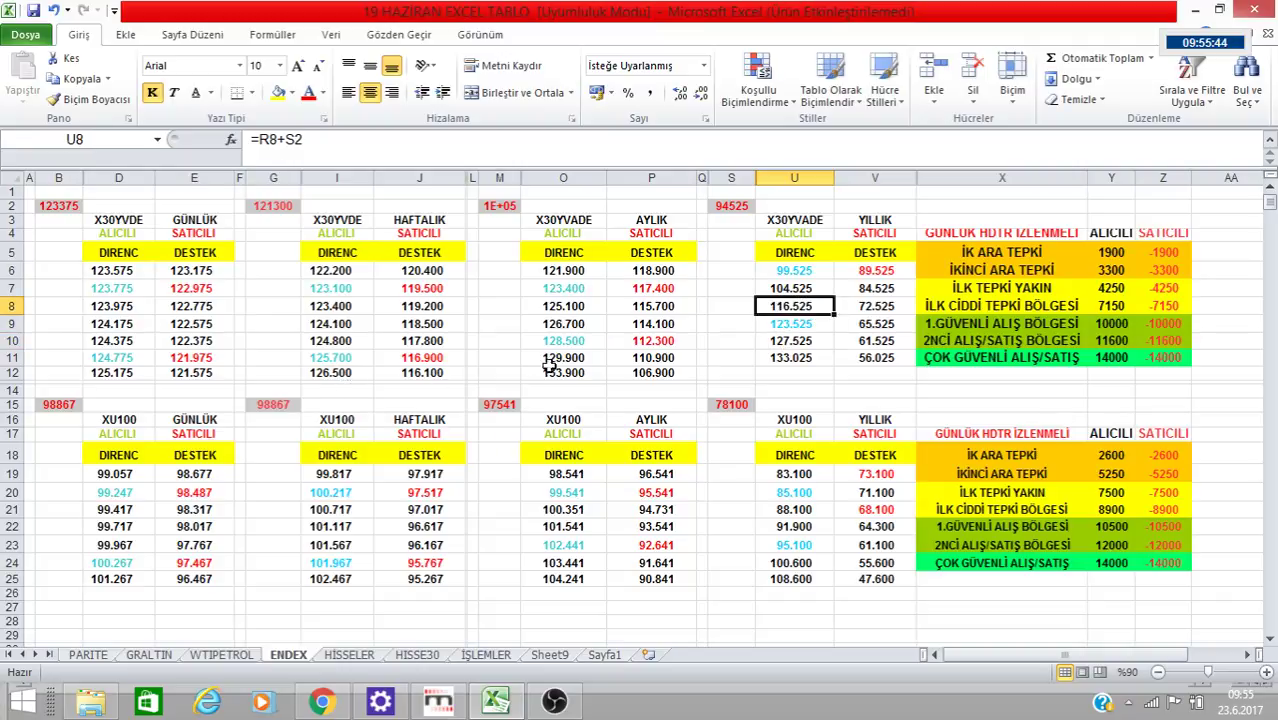
left_click(772, 326)
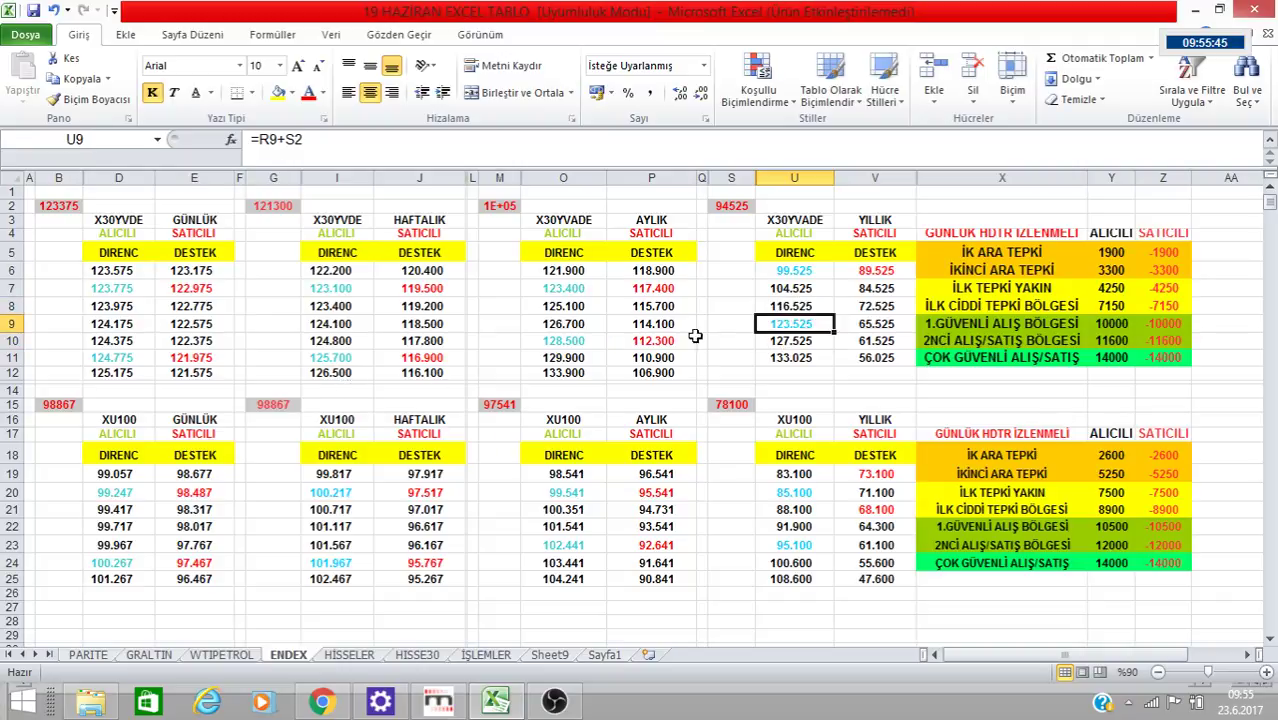
left_click(577, 270)
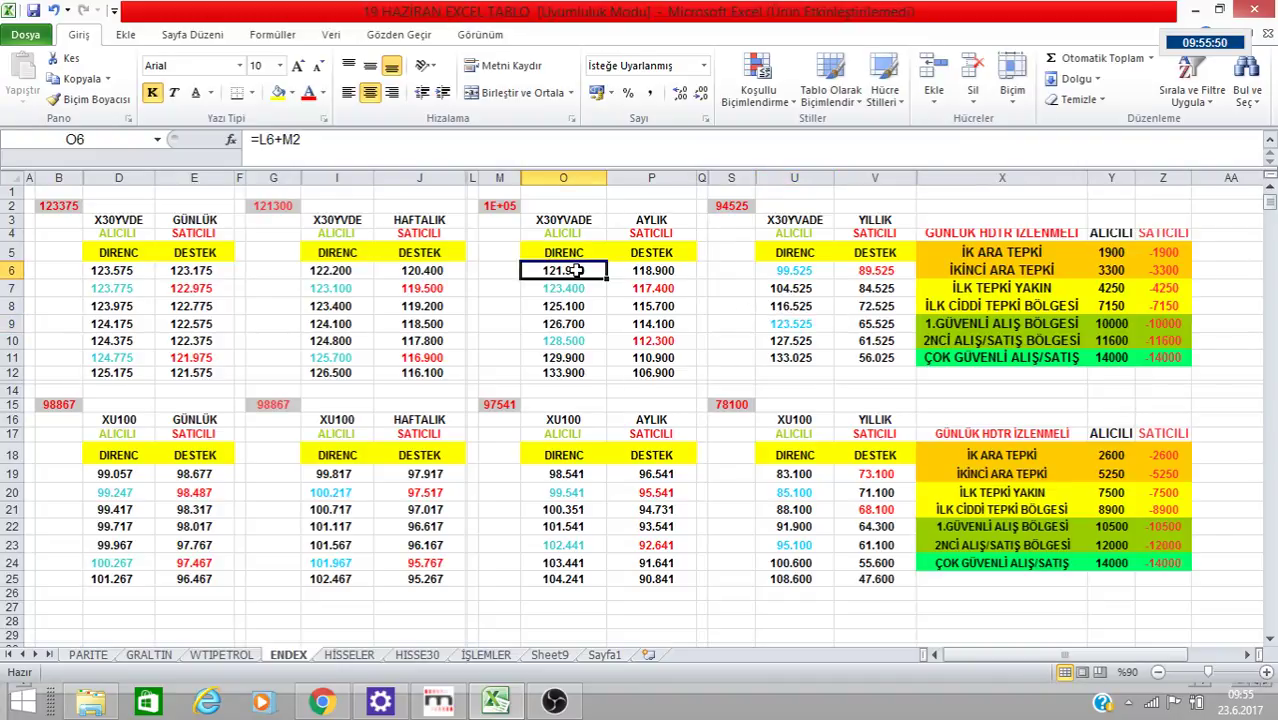
left_click(772, 325)
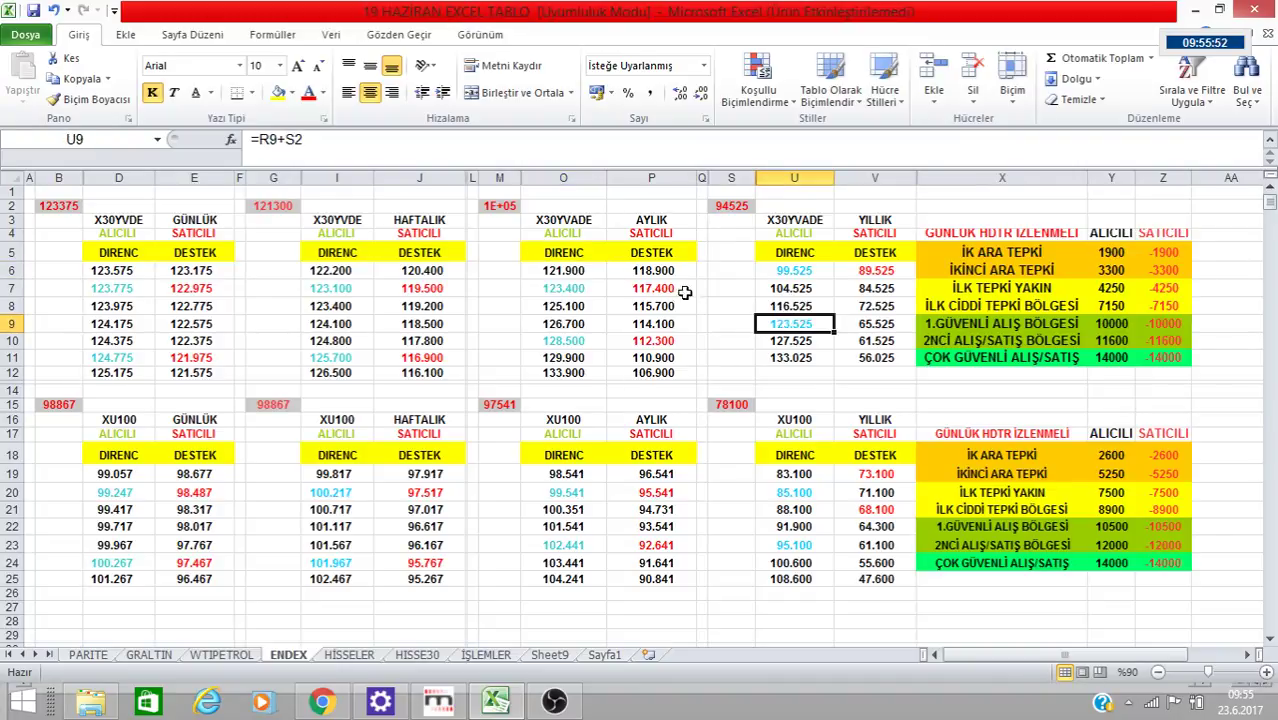
left_click(570, 272)
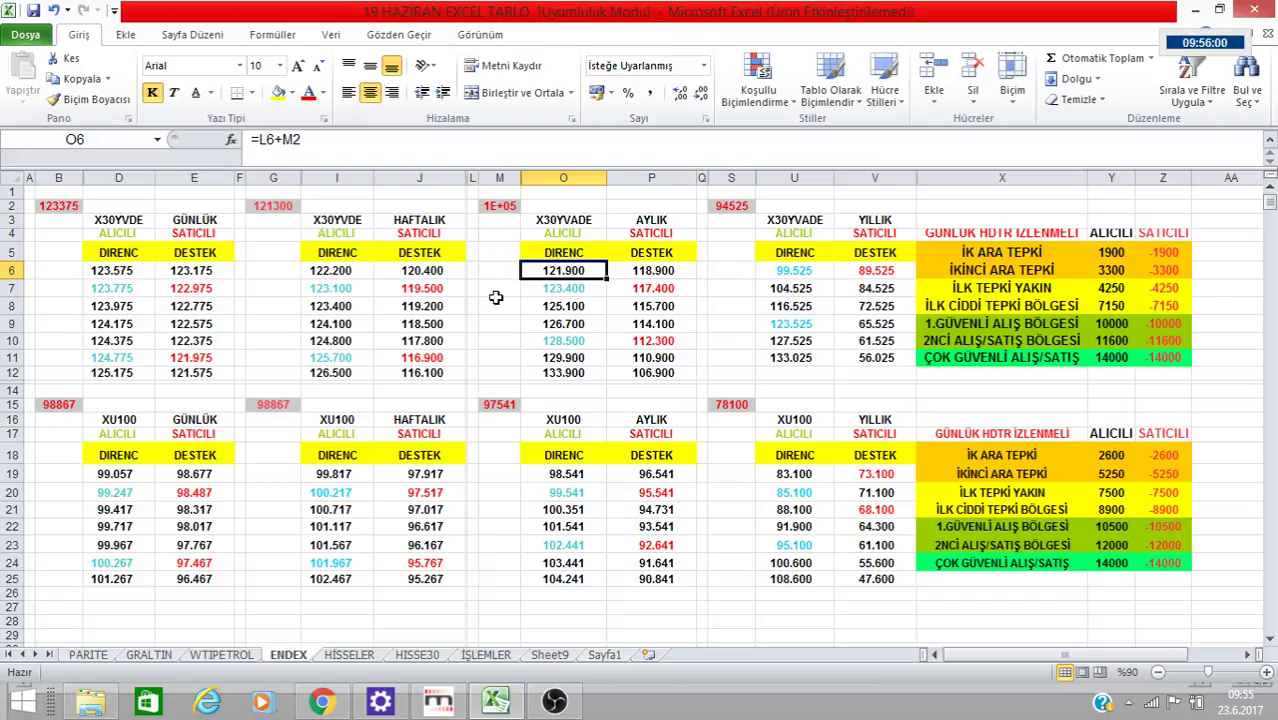
left_click(806, 328)
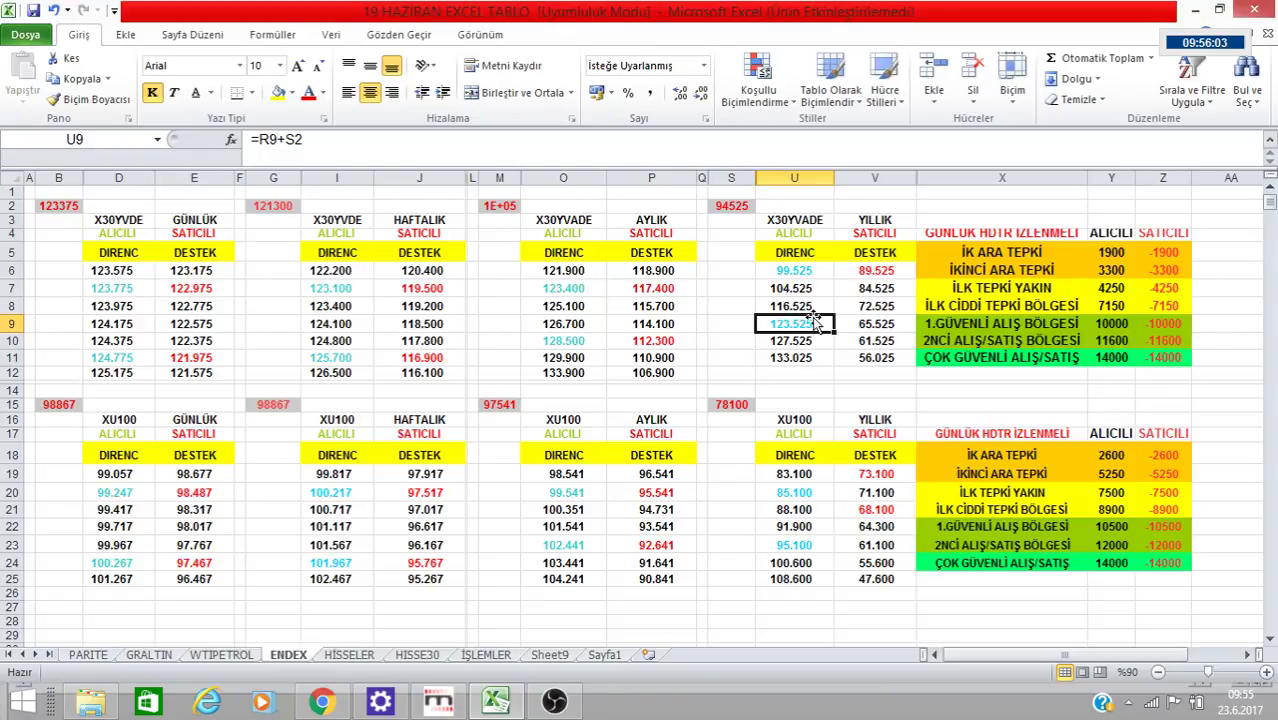
left_click(574, 285)
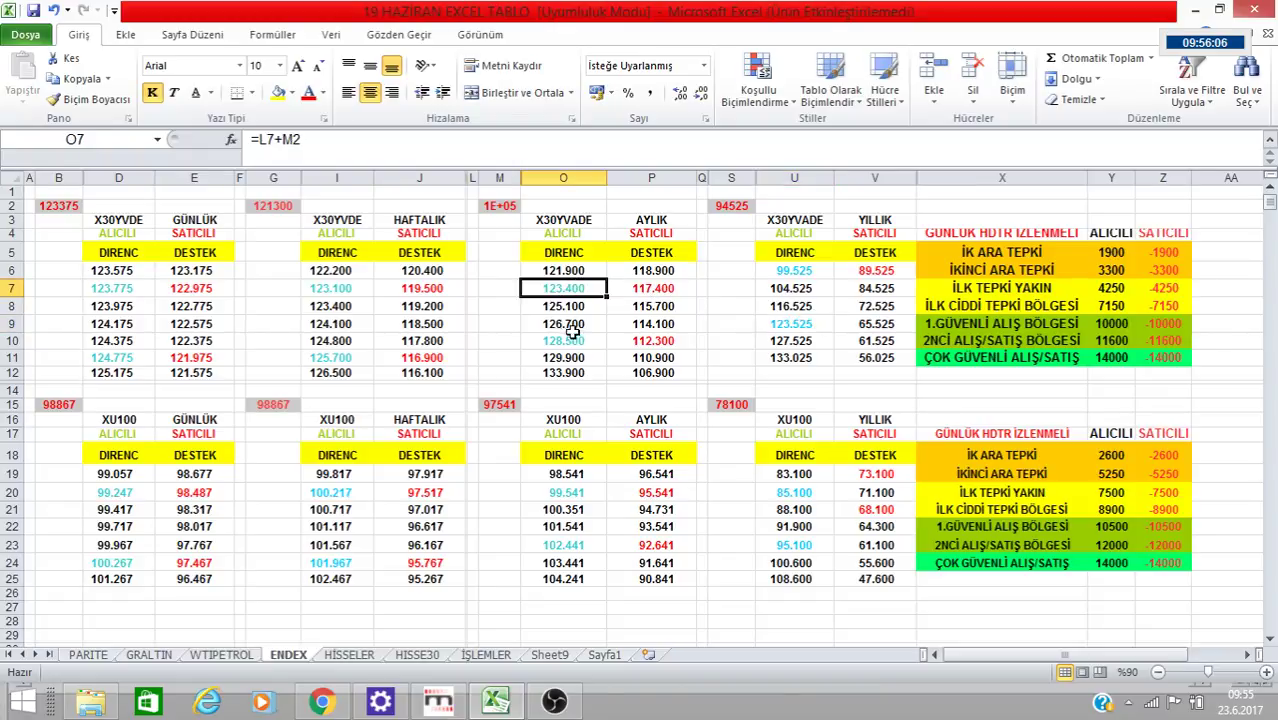
left_click(577, 310)
left_click(577, 324)
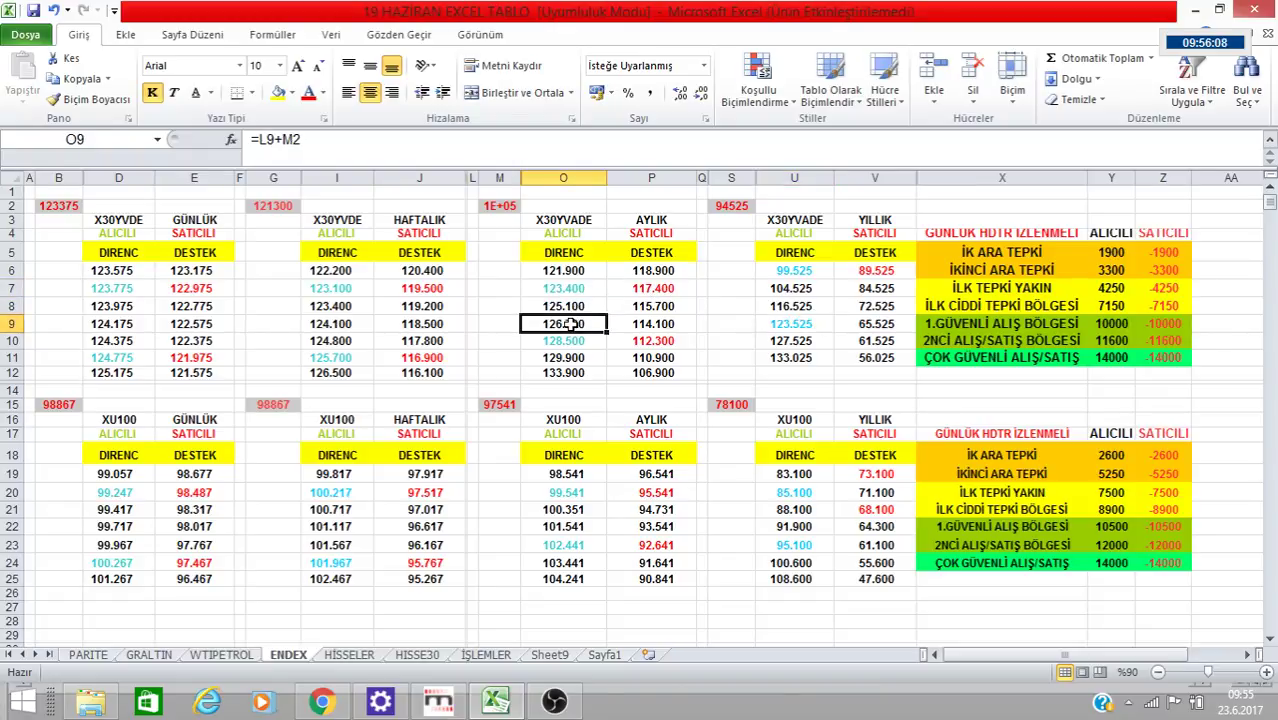
left_click(570, 340)
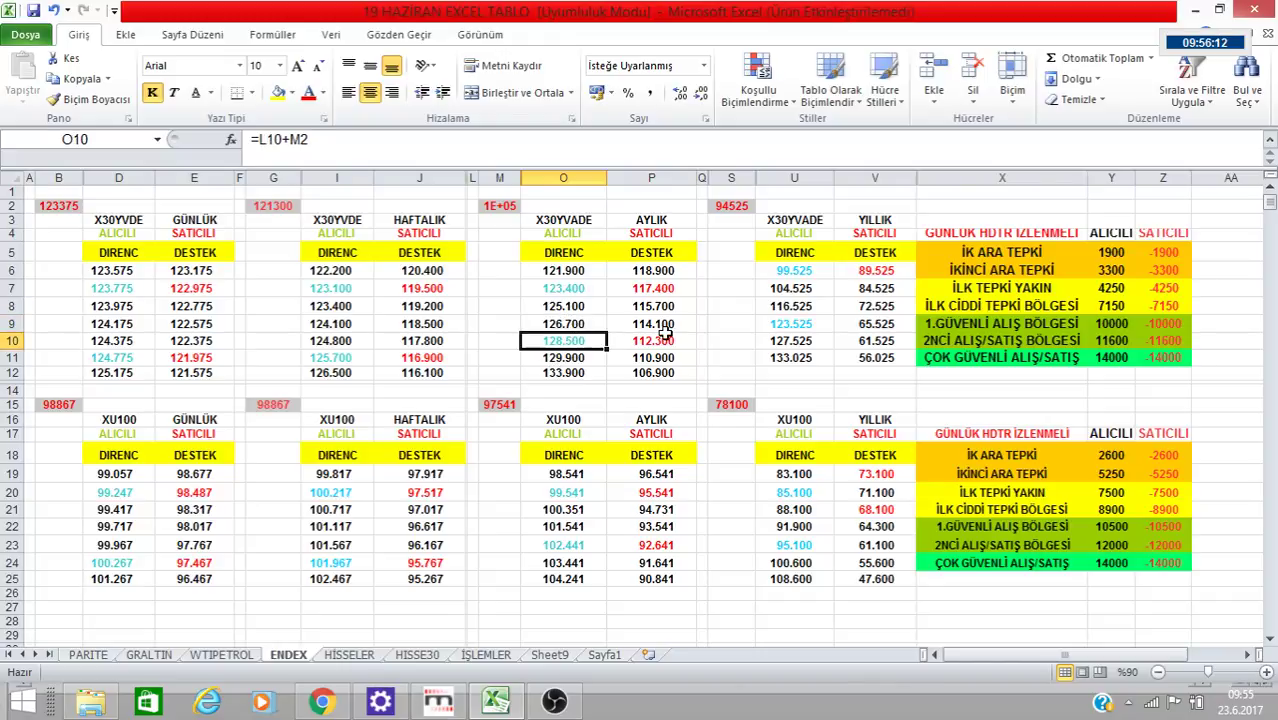
- Compare the daily base value in B2 with the yearly and monthly resistances, the weekly levels and the first two daily resistances
left_click(70, 210)
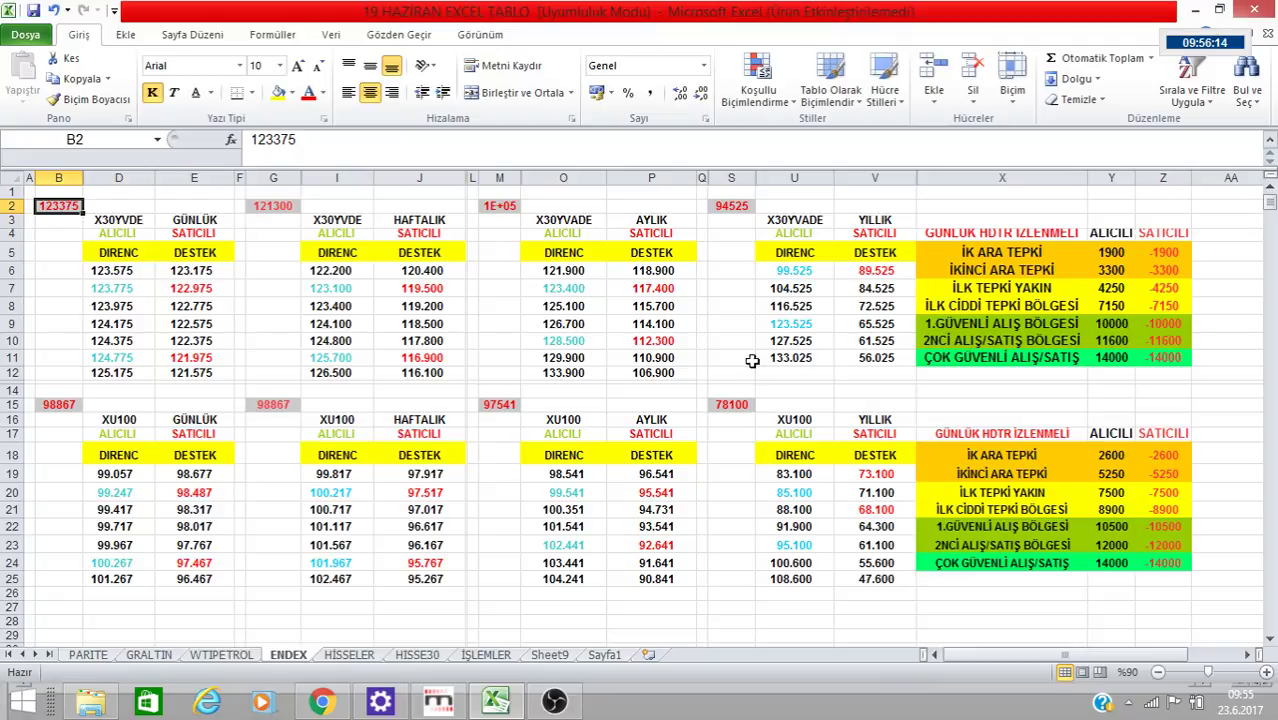
left_click(794, 322)
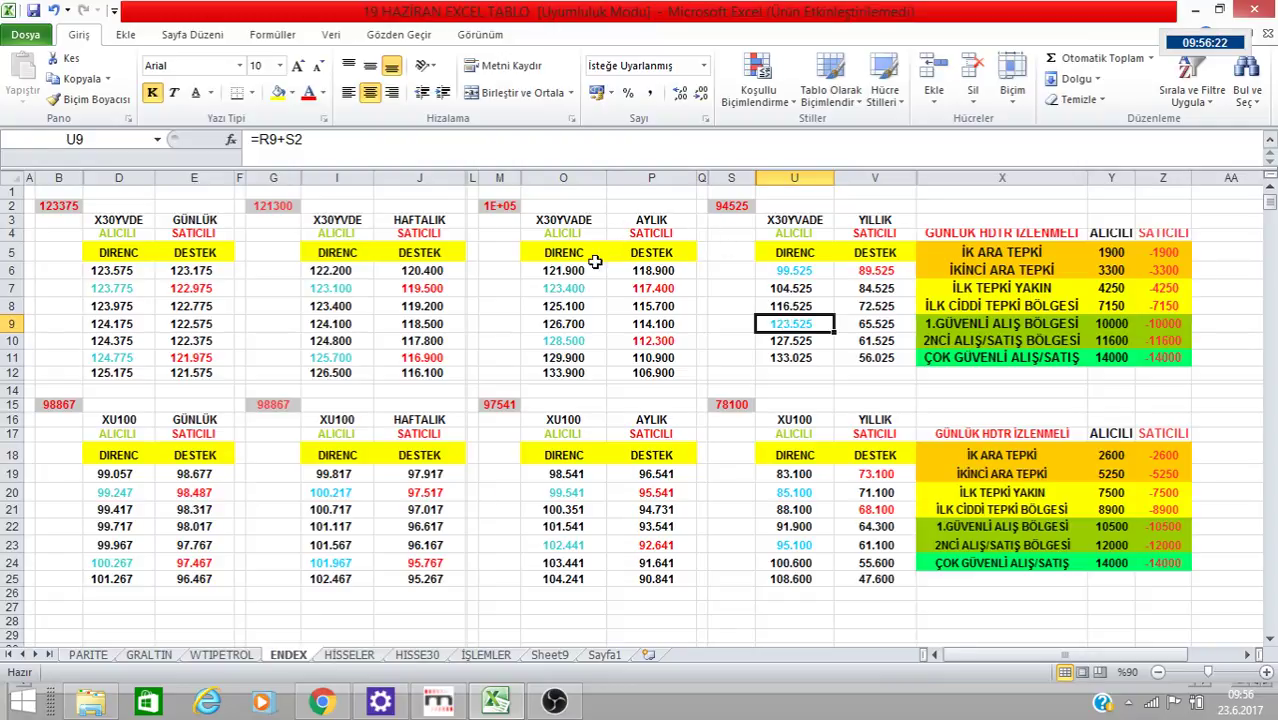
left_click(566, 288)
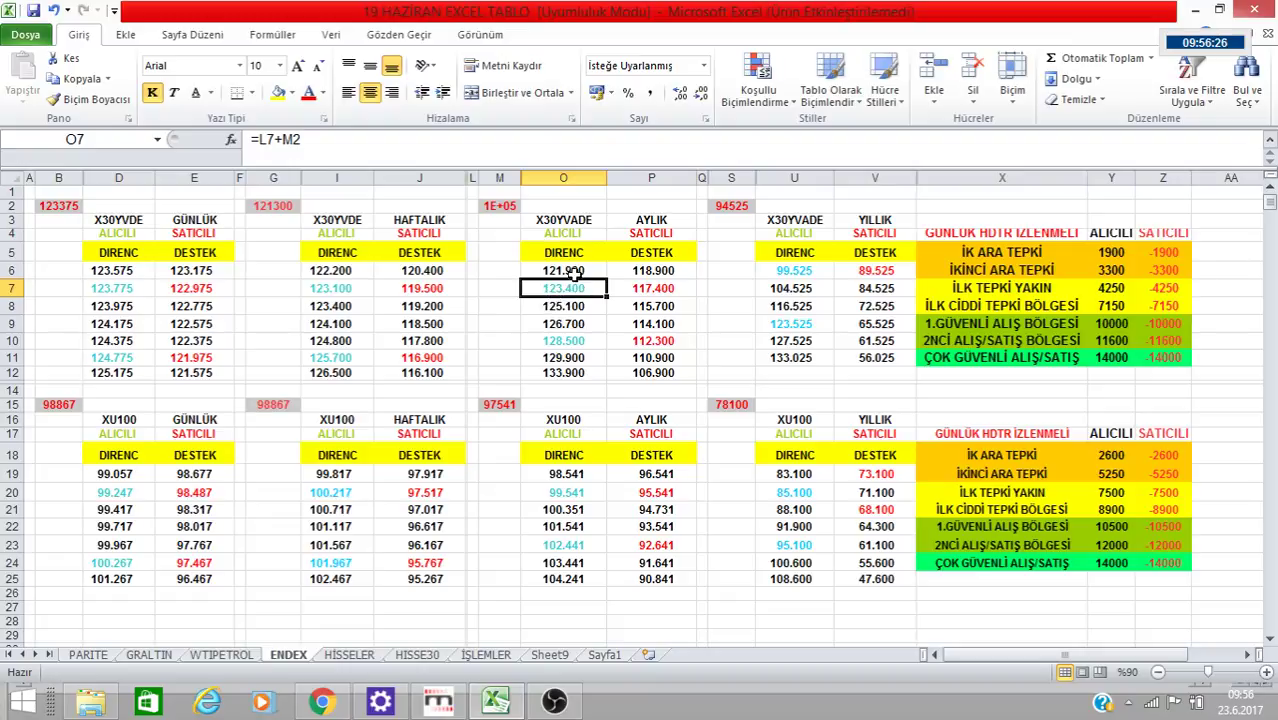
left_click(575, 272)
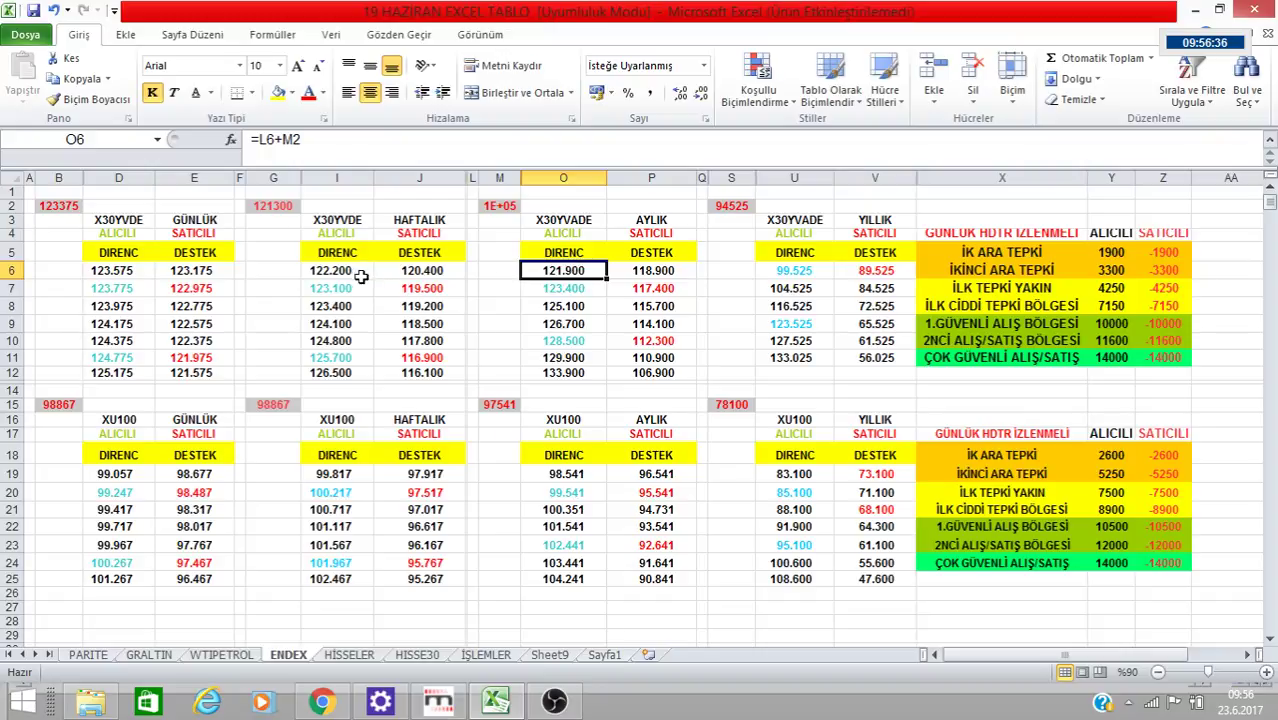
left_click(438, 272)
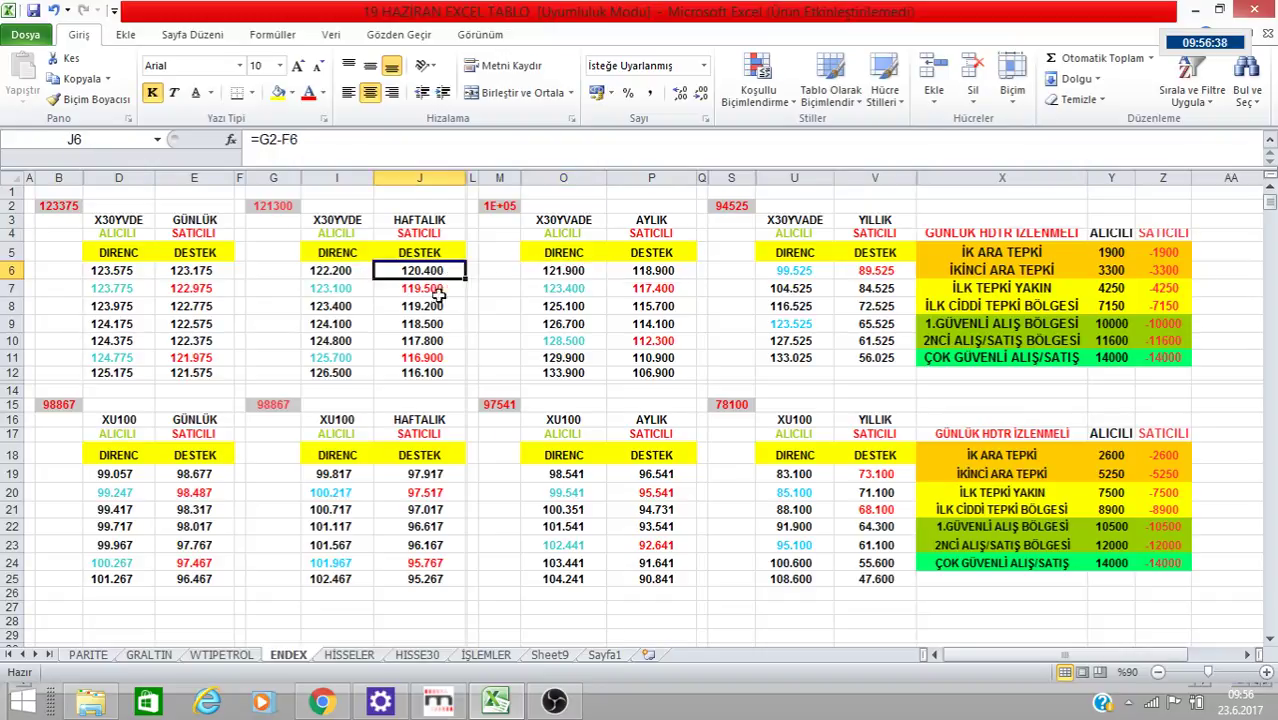
left_click(433, 289)
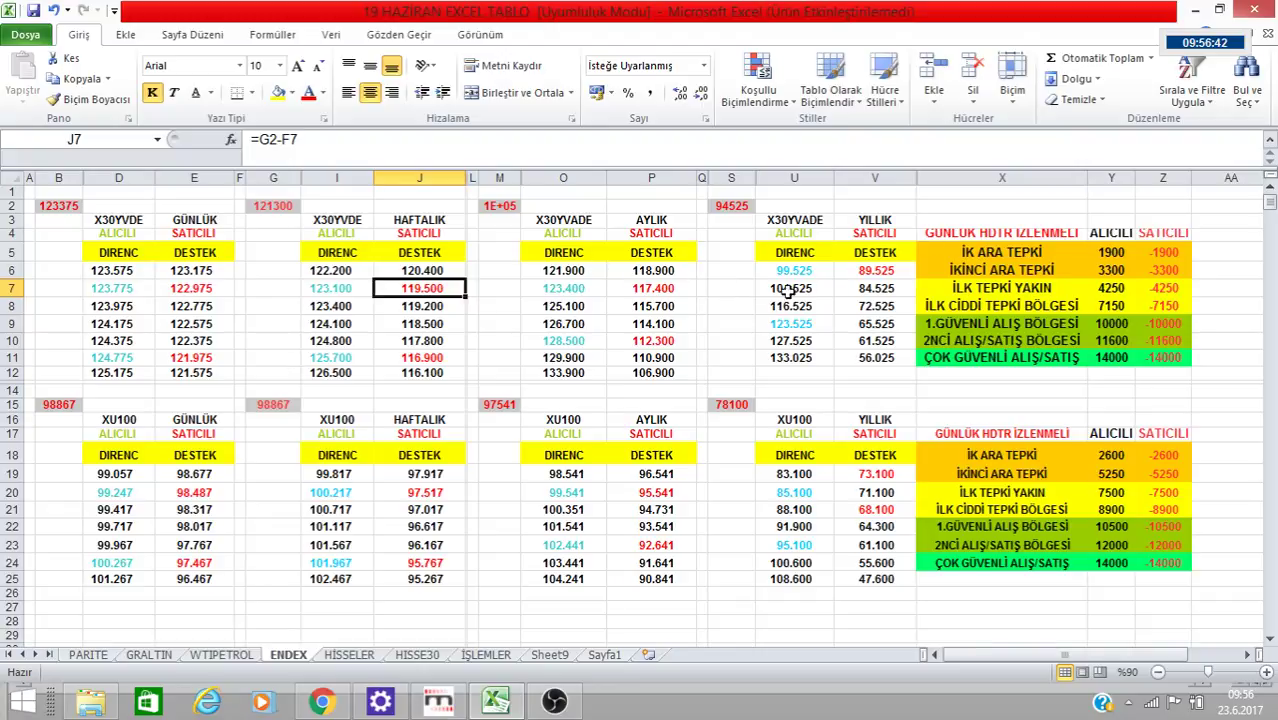
left_click(57, 206)
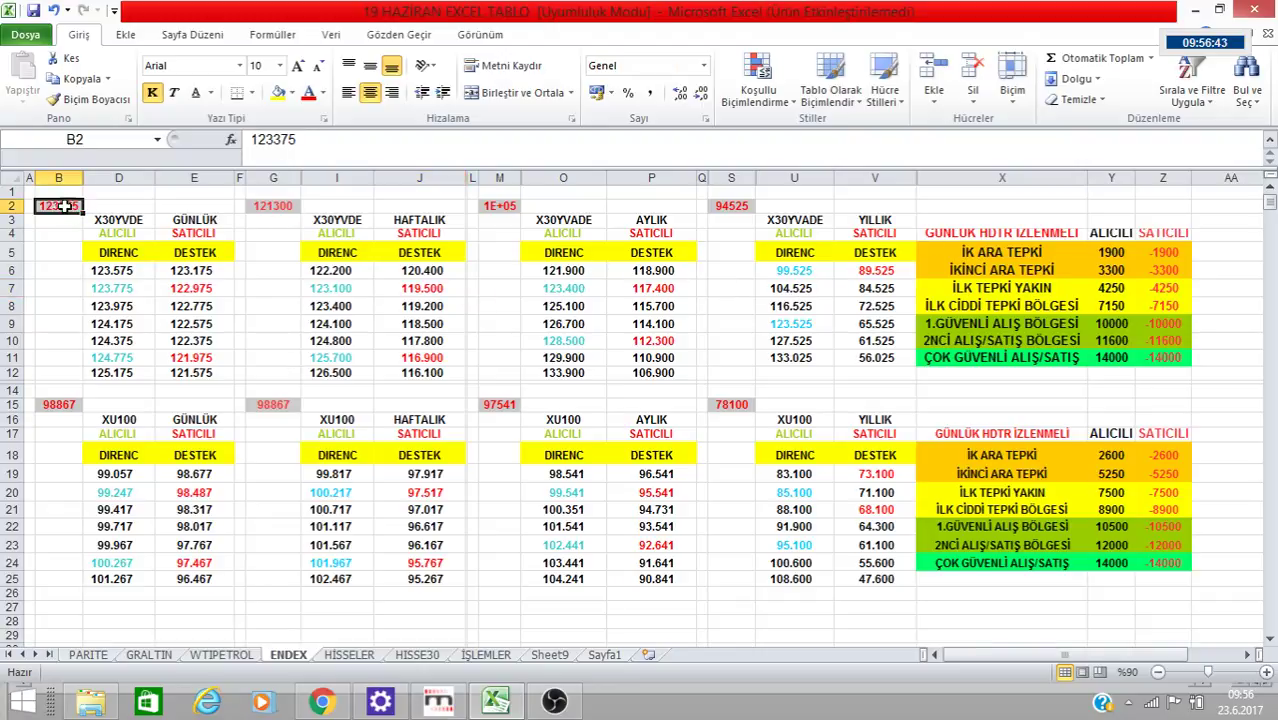
left_click(804, 326)
left_click(592, 285)
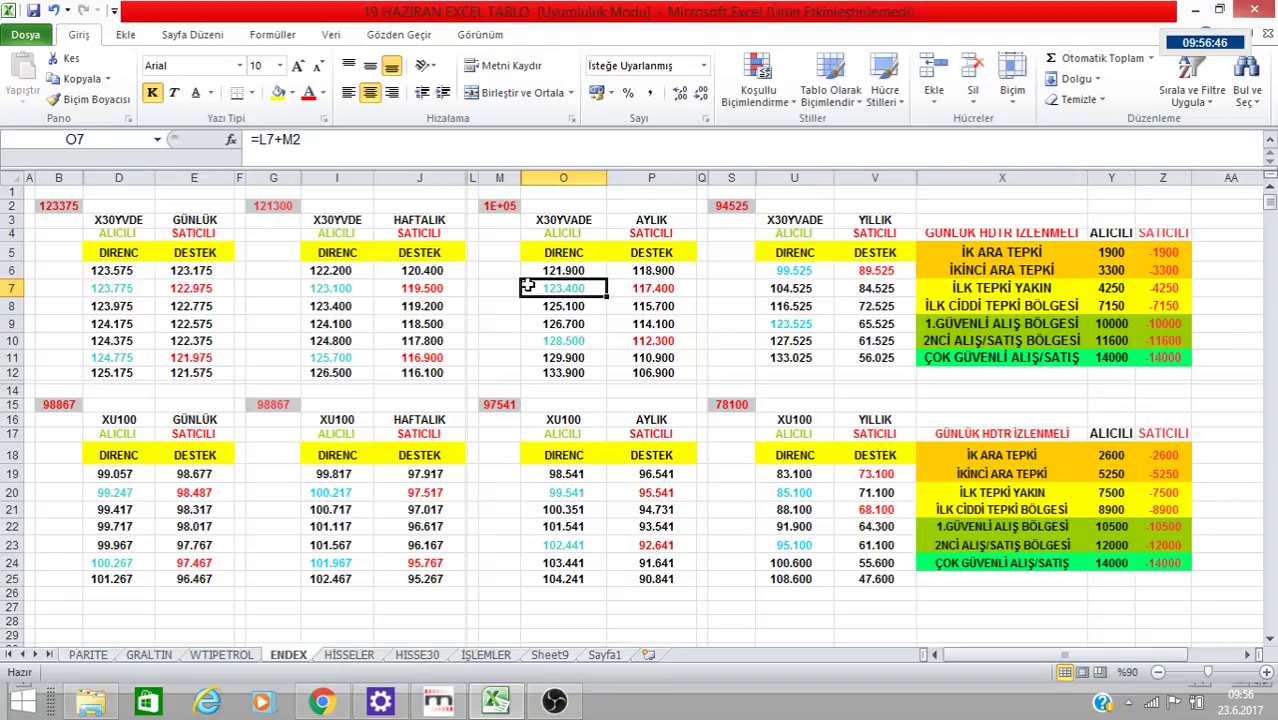
left_click(343, 287)
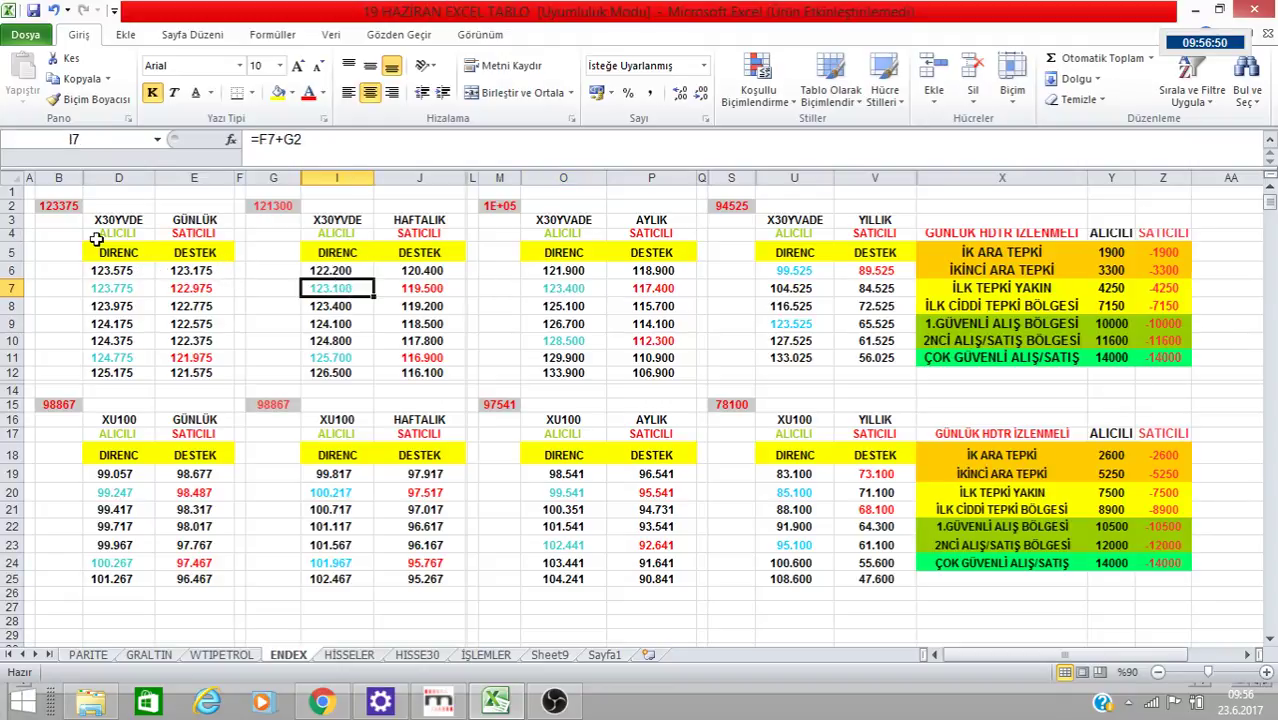
left_click(335, 272)
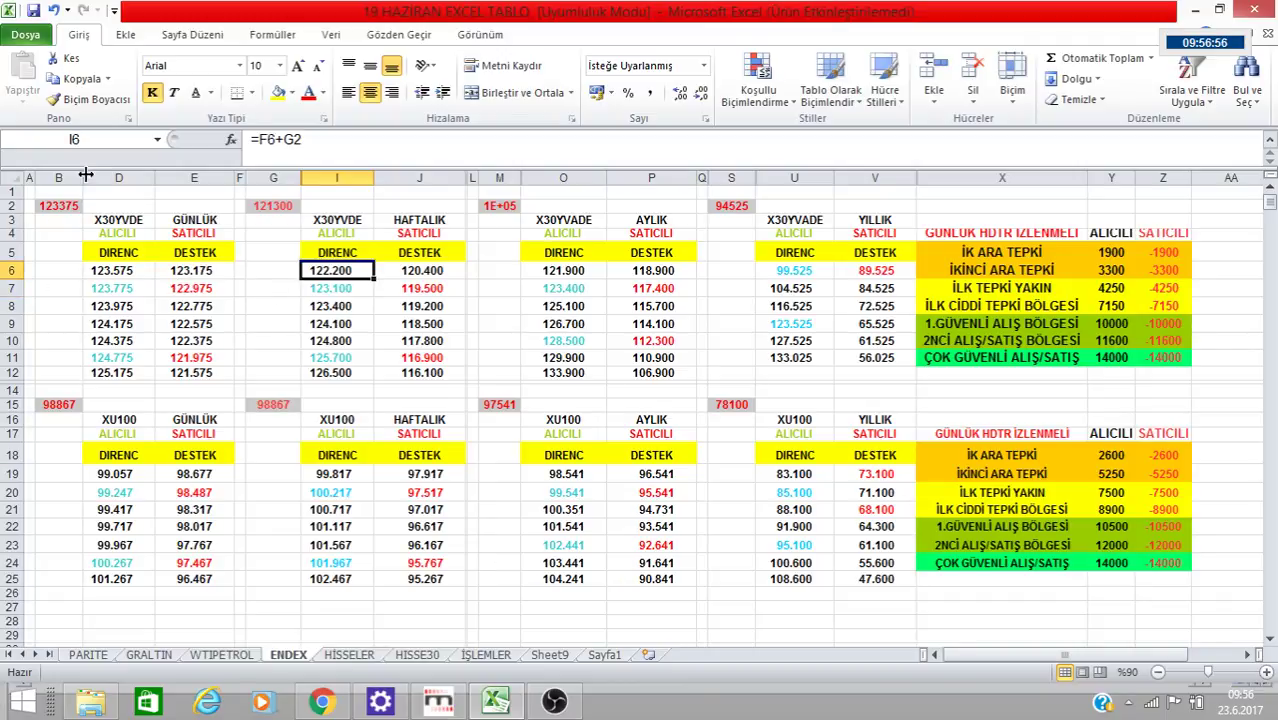
left_click(135, 277)
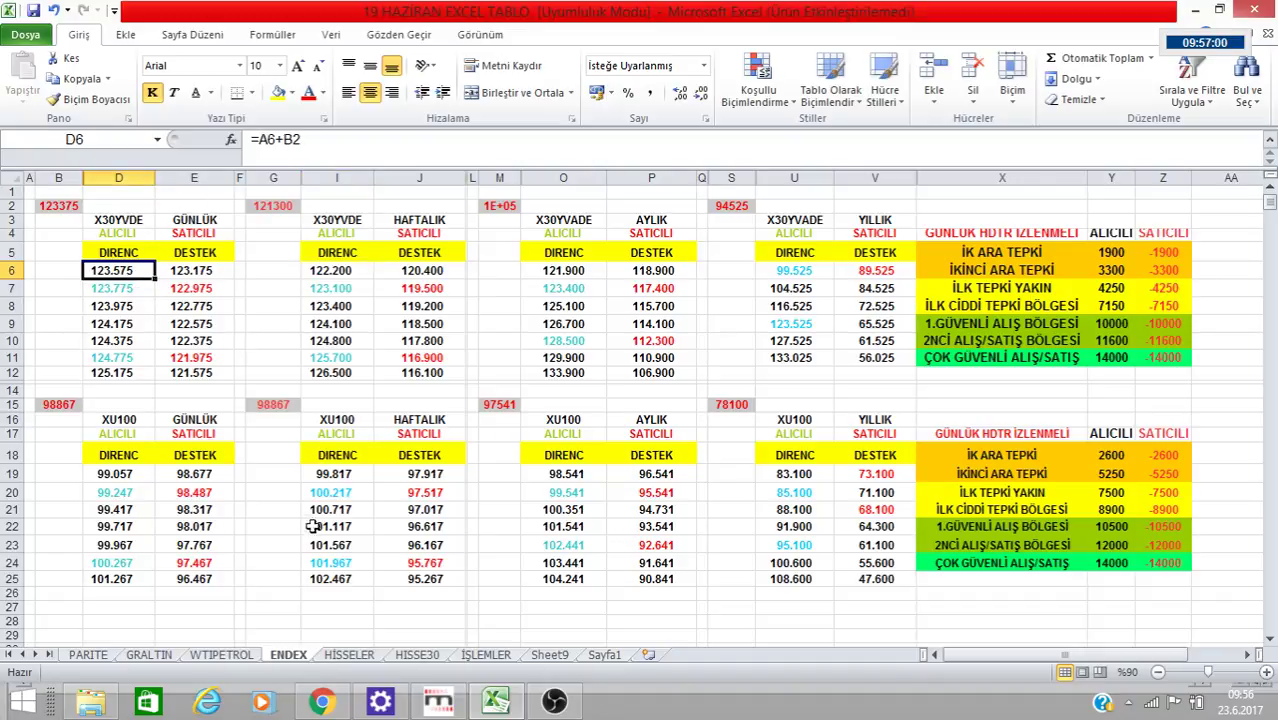
left_click(138, 290)
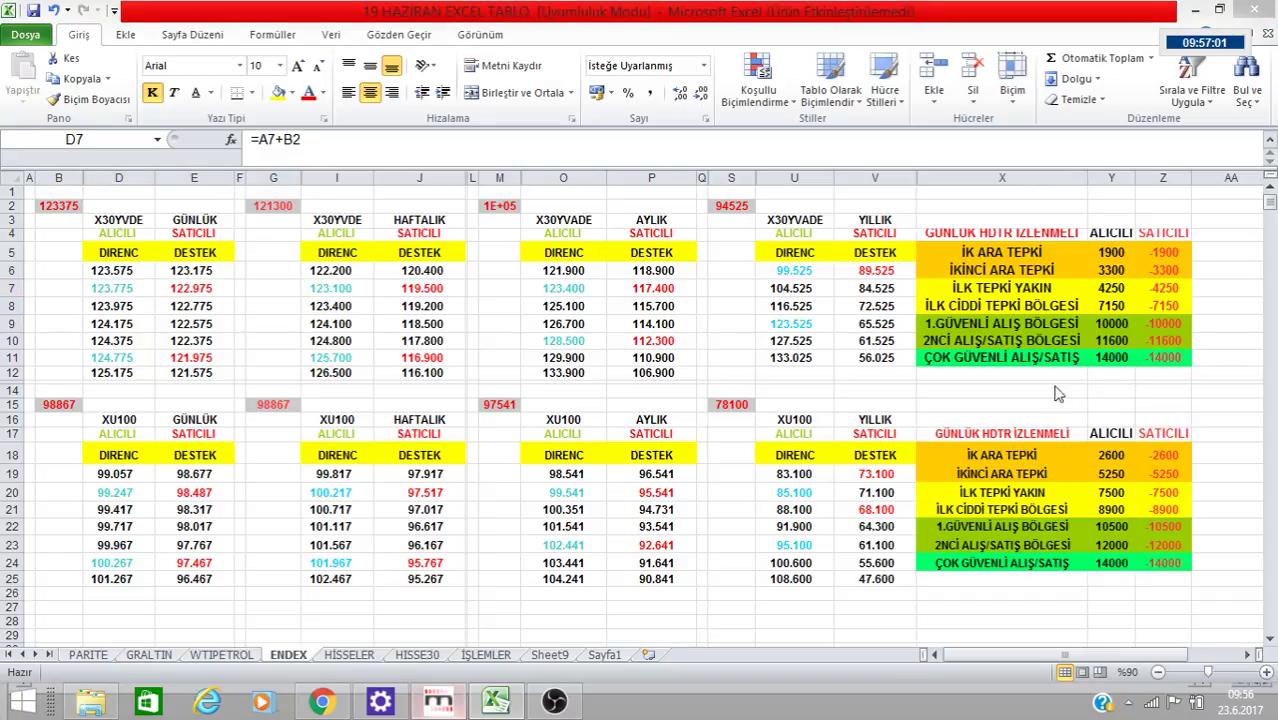
- Check the F_XU0300617 daily chart in Matriks against the ENDEX sheet, and return to the Excel workbook
left_click(437, 699)
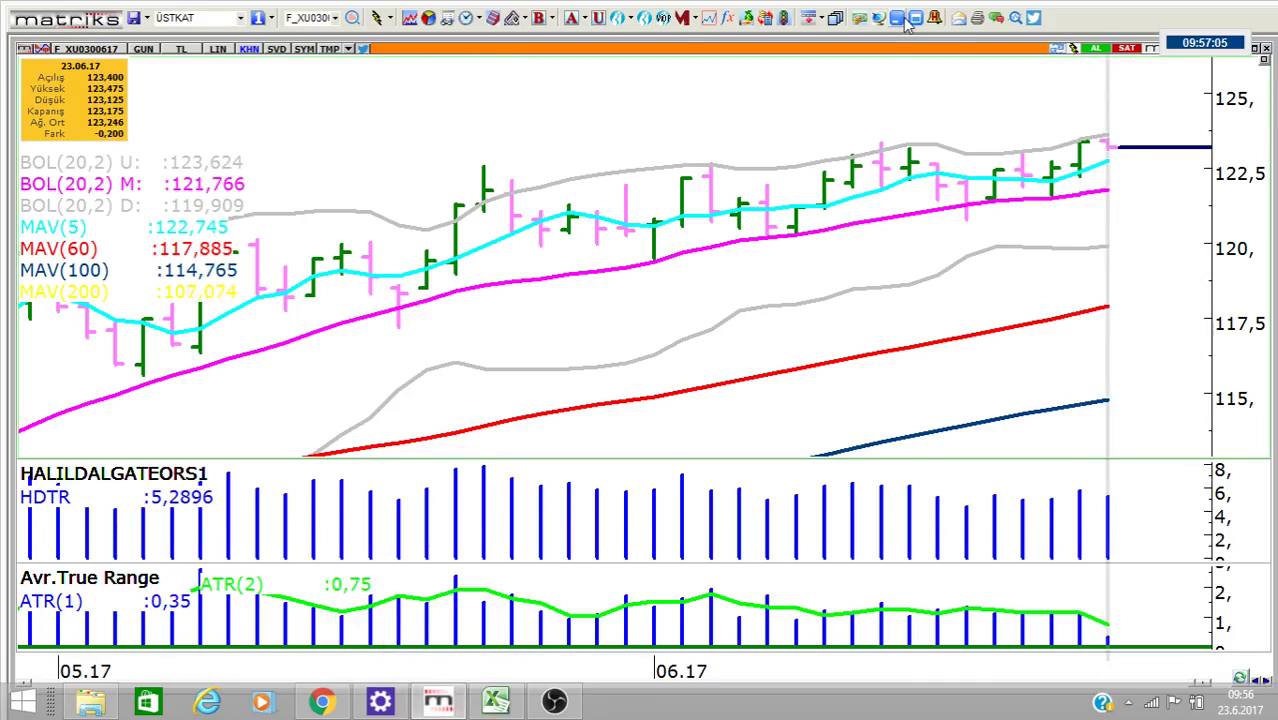
key("alt+Tab")
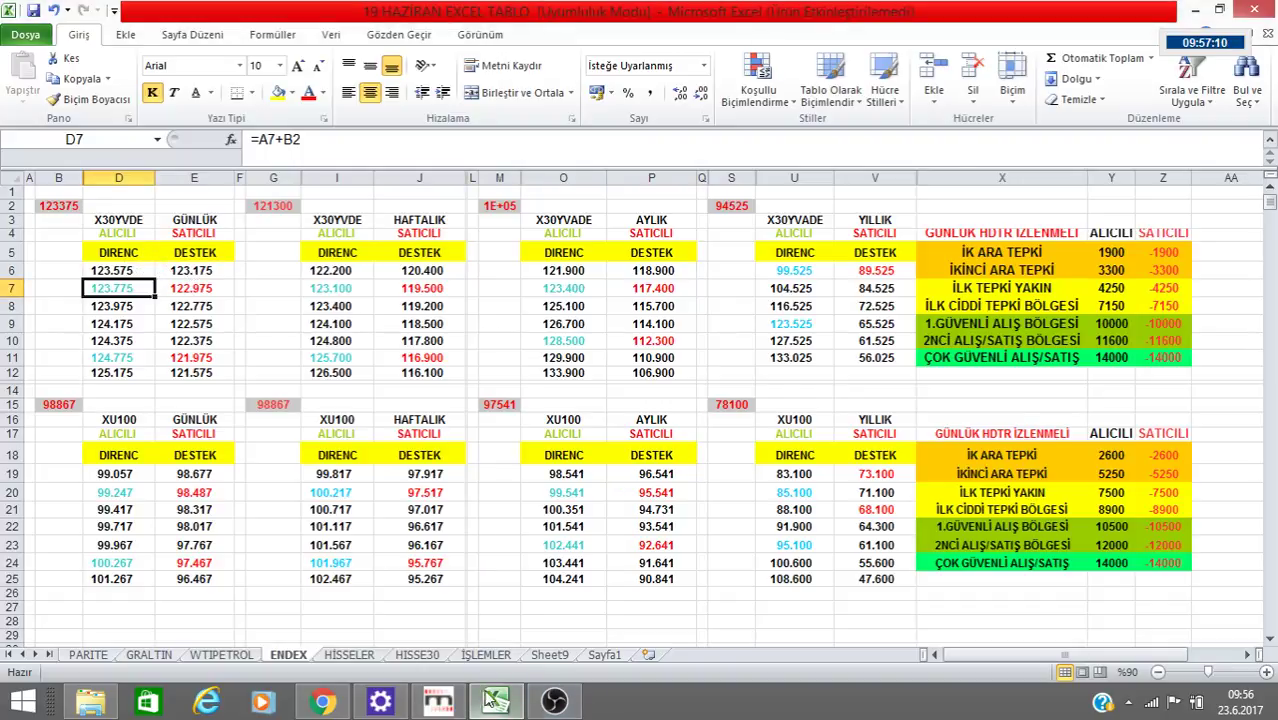
left_click(438, 700)
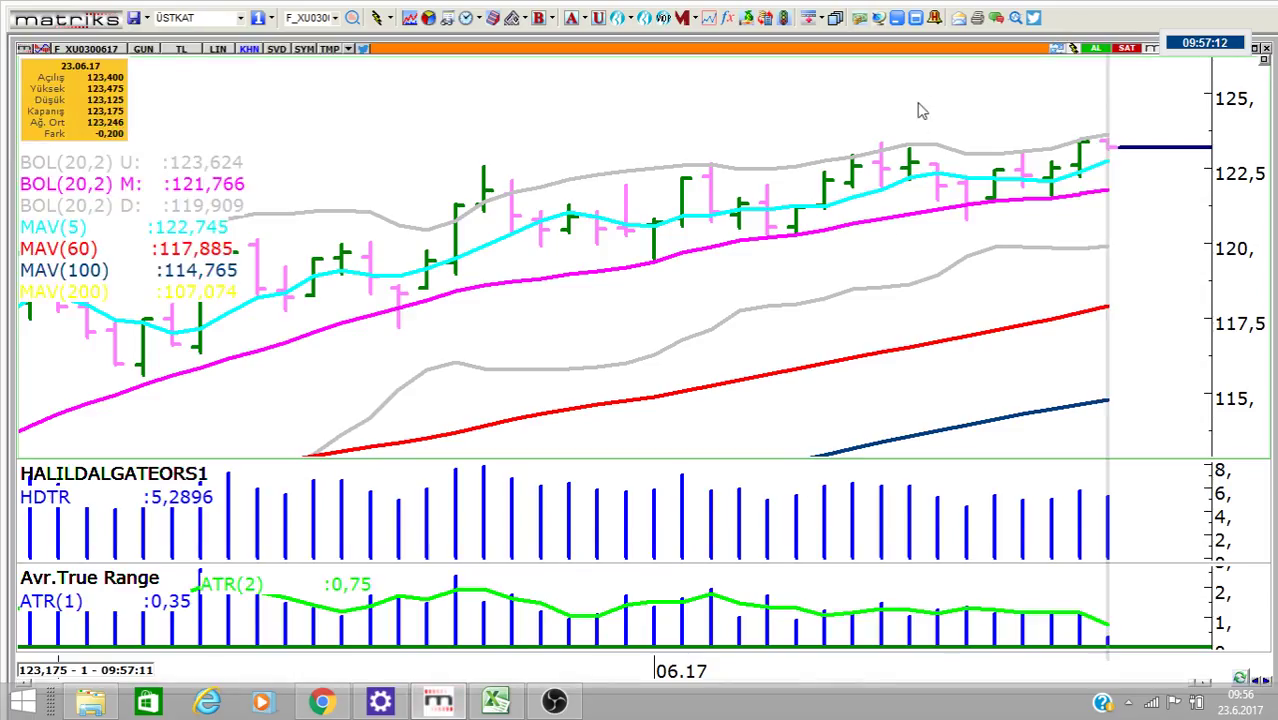
left_click(897, 17)
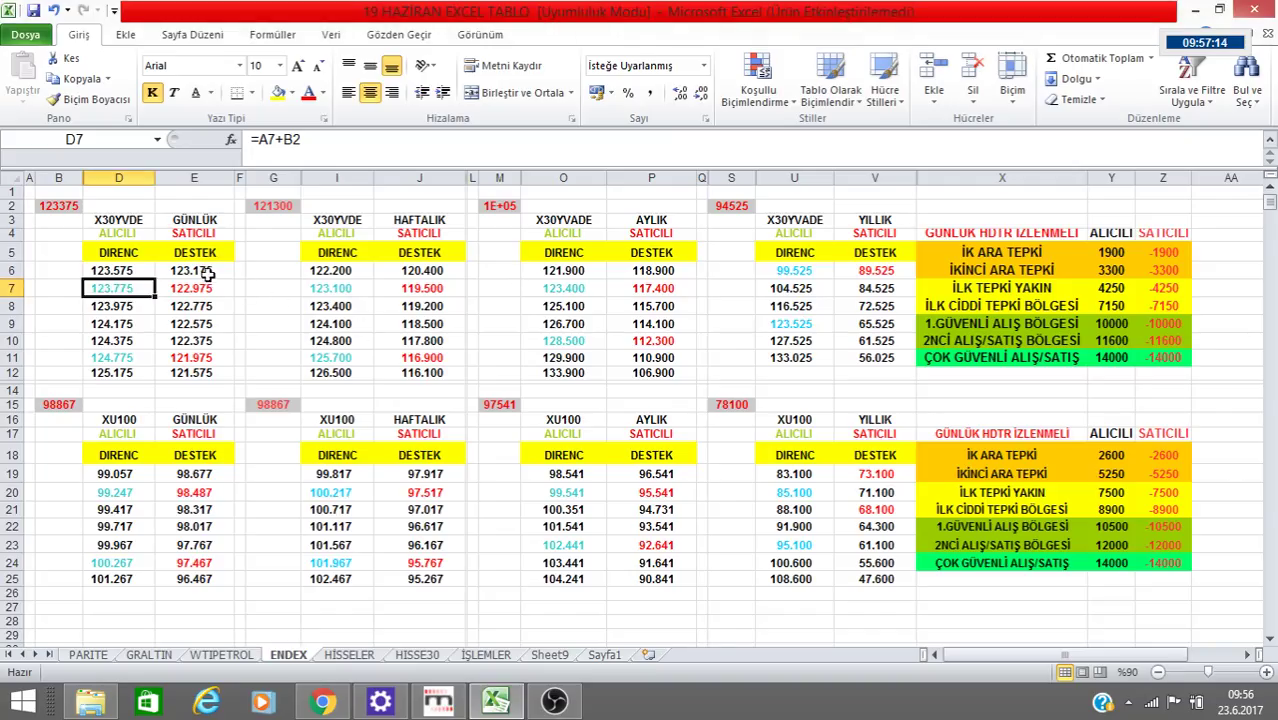
- Compare the first daily X30YVDE support and resistance levels with the F_XU0300617 chart in Matriks, and return to the Excel workbook
left_click(201, 270)
double_click(201, 270)
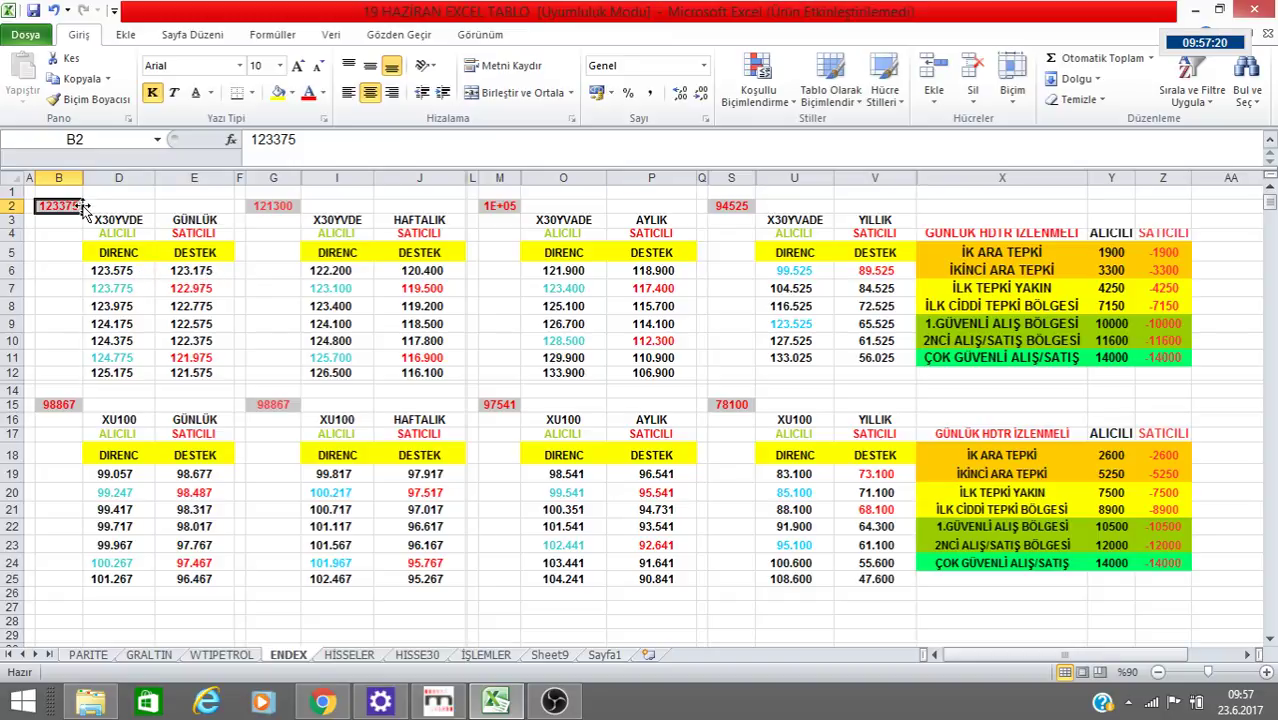
left_click(126, 270)
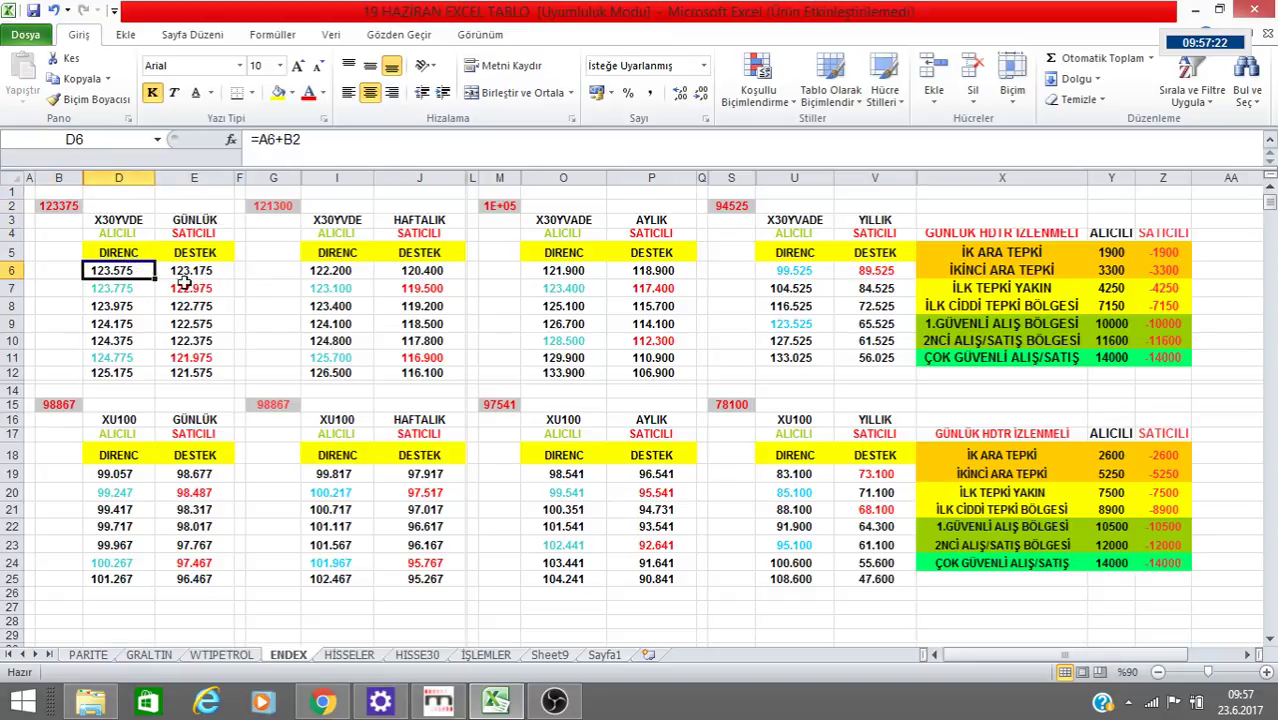
left_click(193, 288)
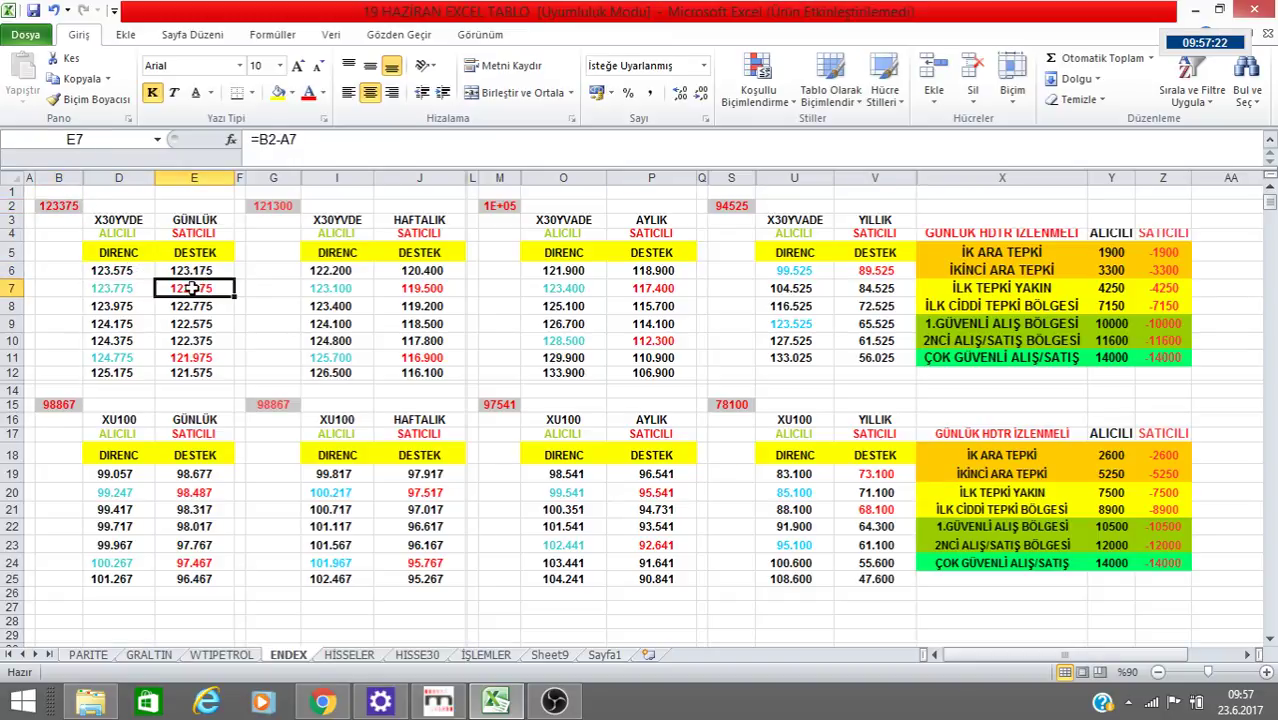
left_click(437, 700)
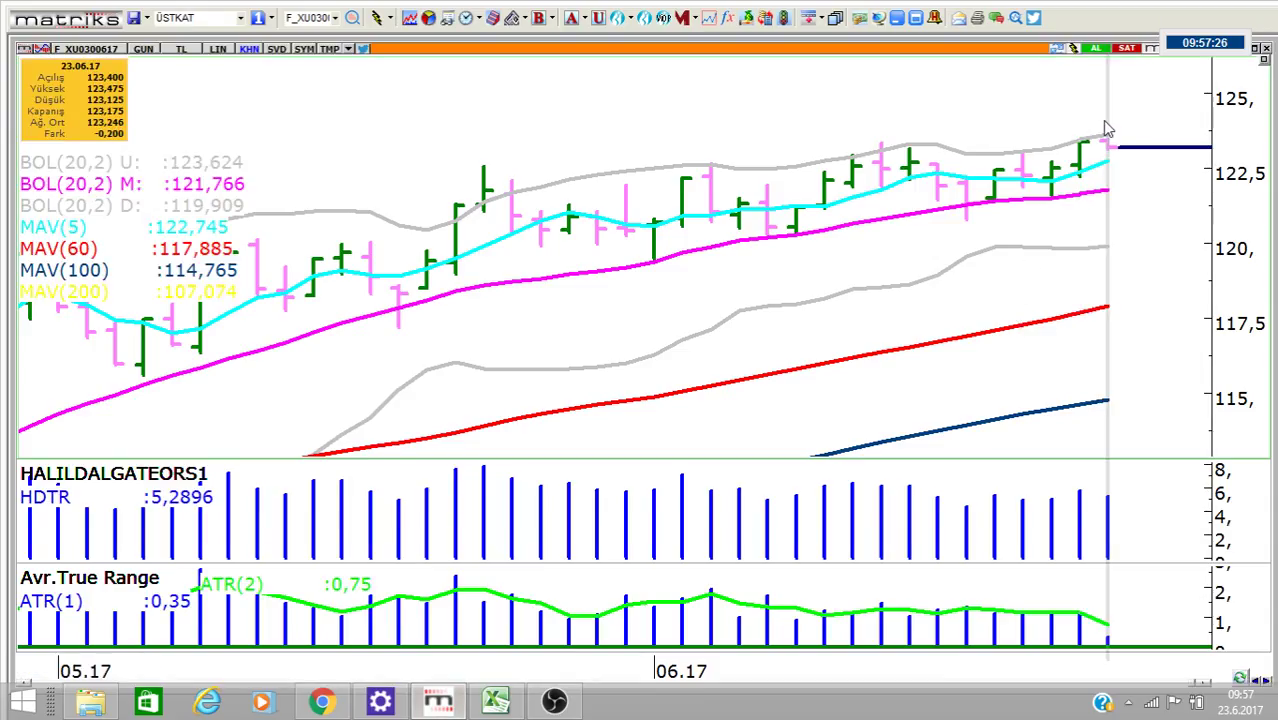
left_click(898, 20)
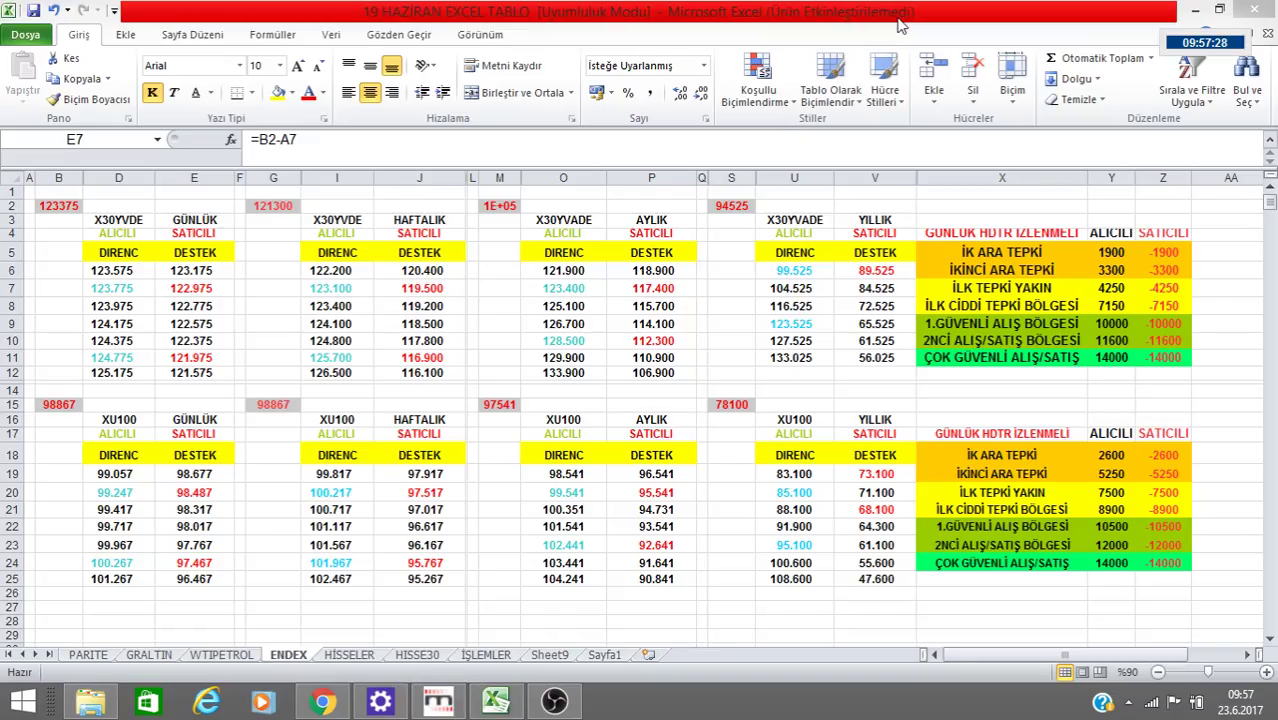
- Set the daily XU100 base value in cell B15 of the ENDEX sheet to 100000
left_click(65, 404)
type("1000")
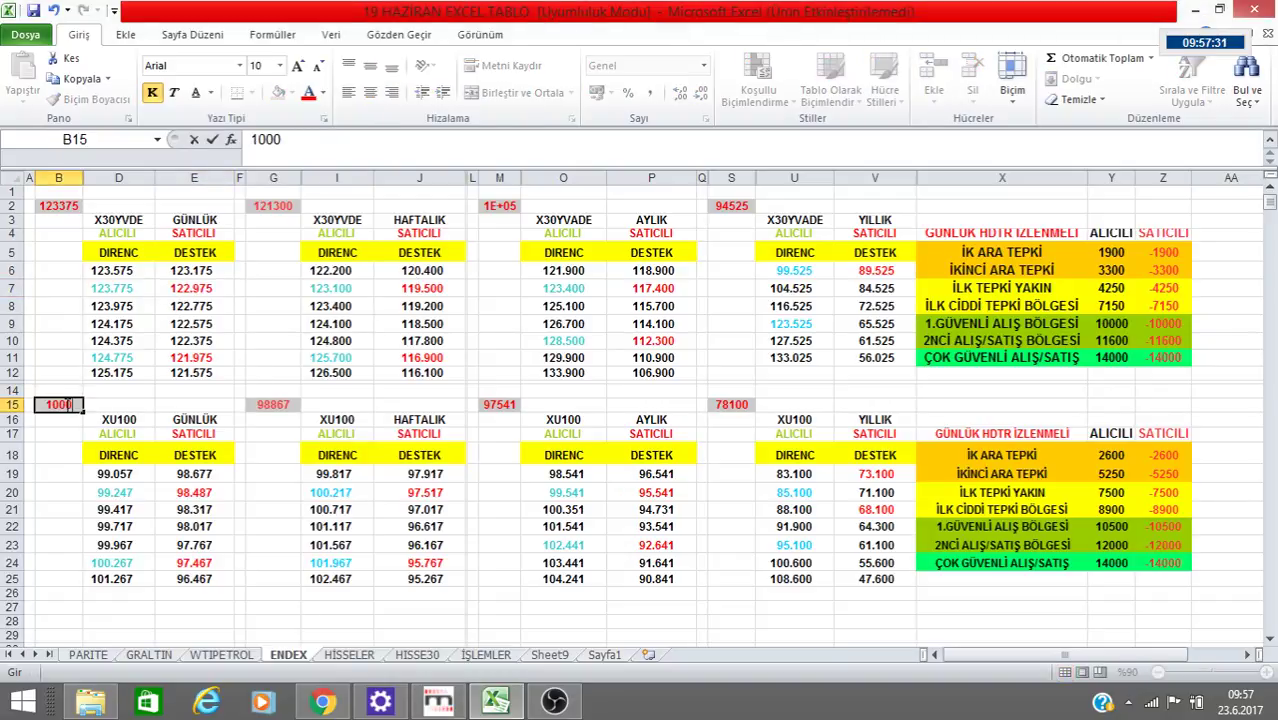
type("00")
left_click(60, 493)
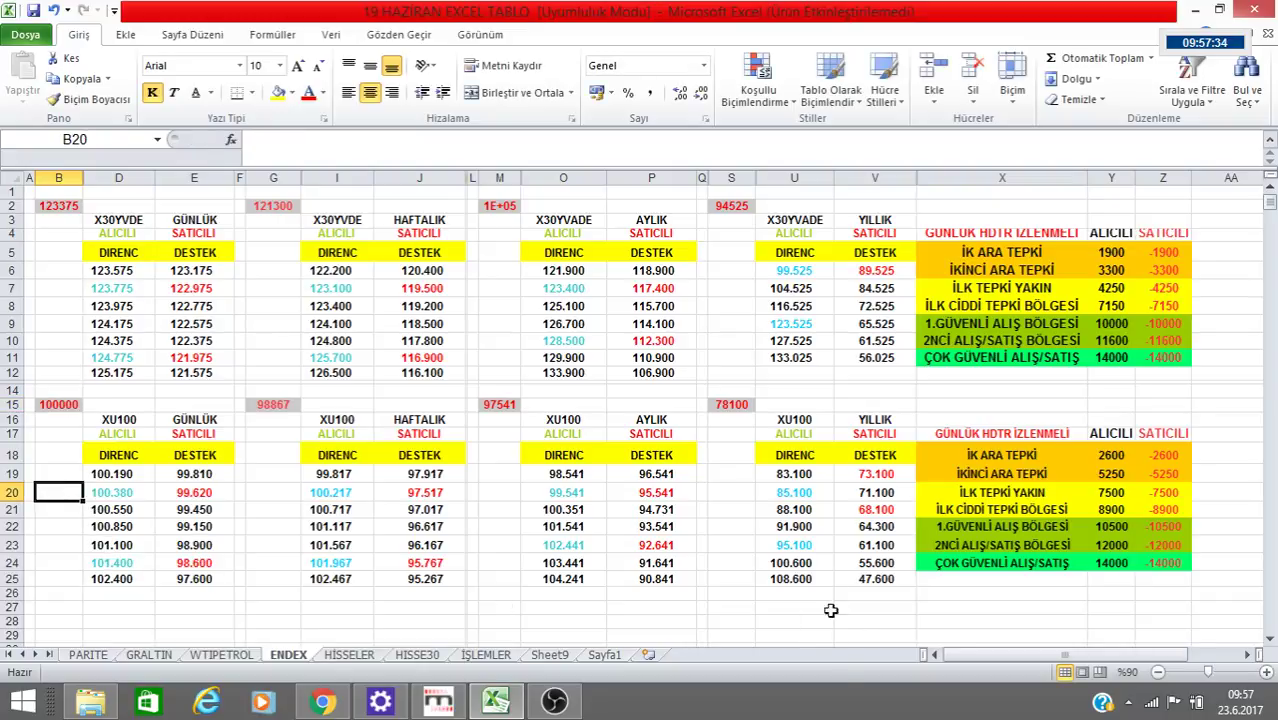
- Compare the yearly XU100 resistance levels in U23:U24 with the monthly resistance levels in O22:O23
left_click(816, 550)
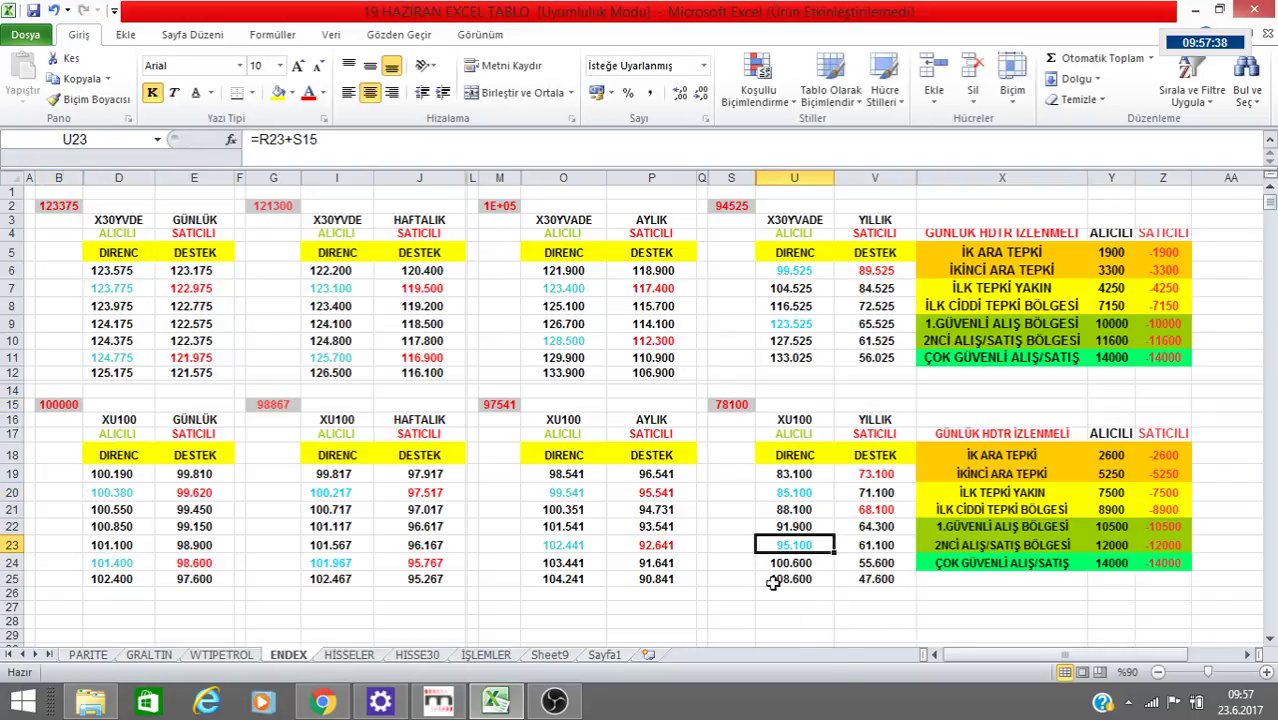
left_click(806, 563)
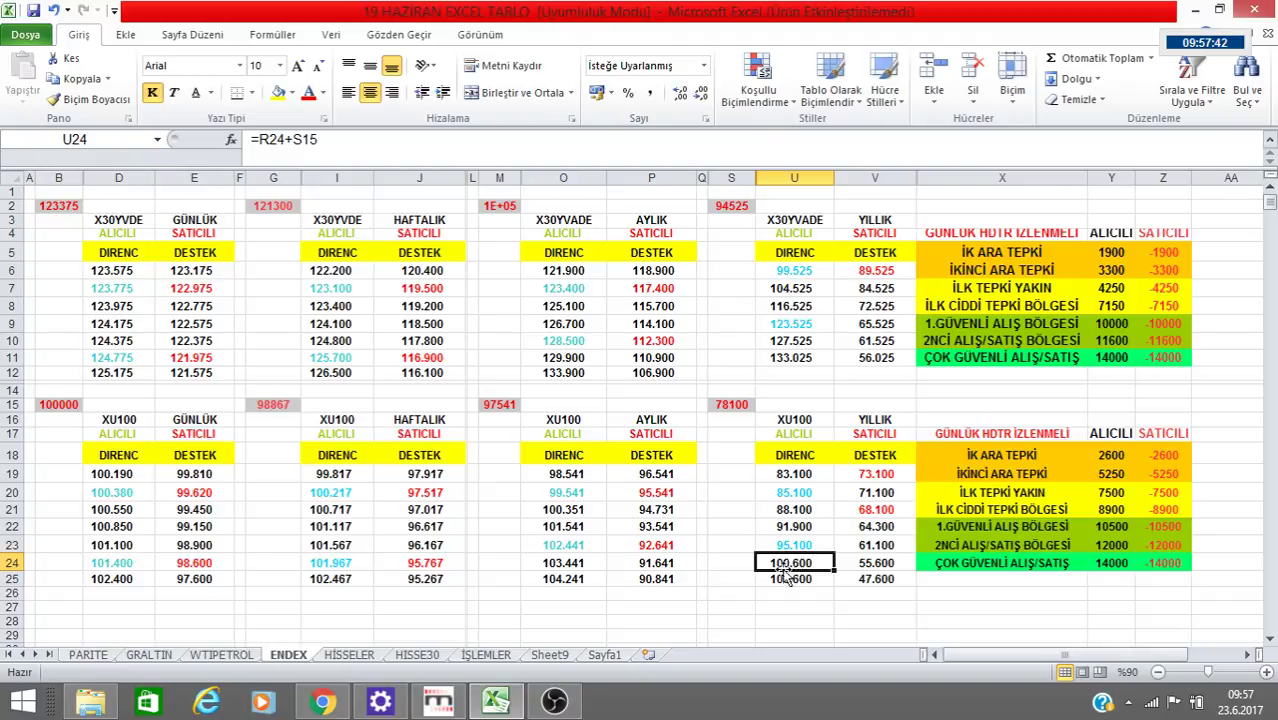
left_click(802, 544)
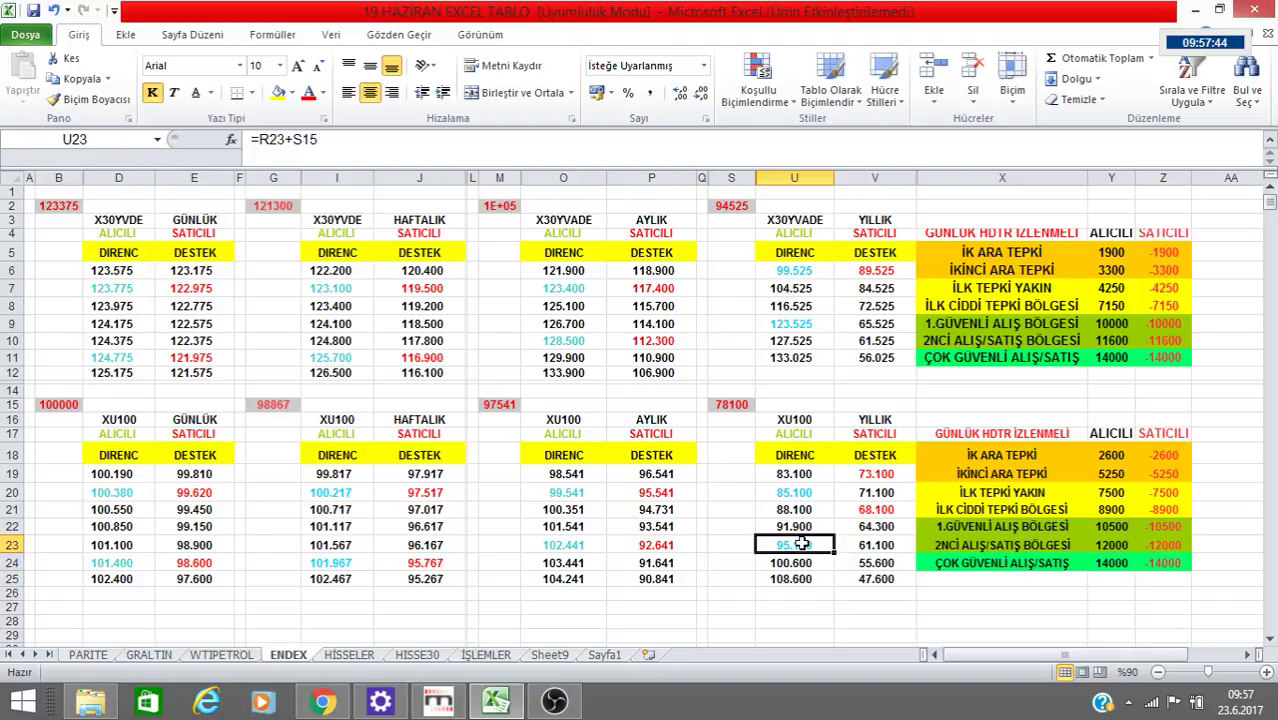
left_click(804, 565)
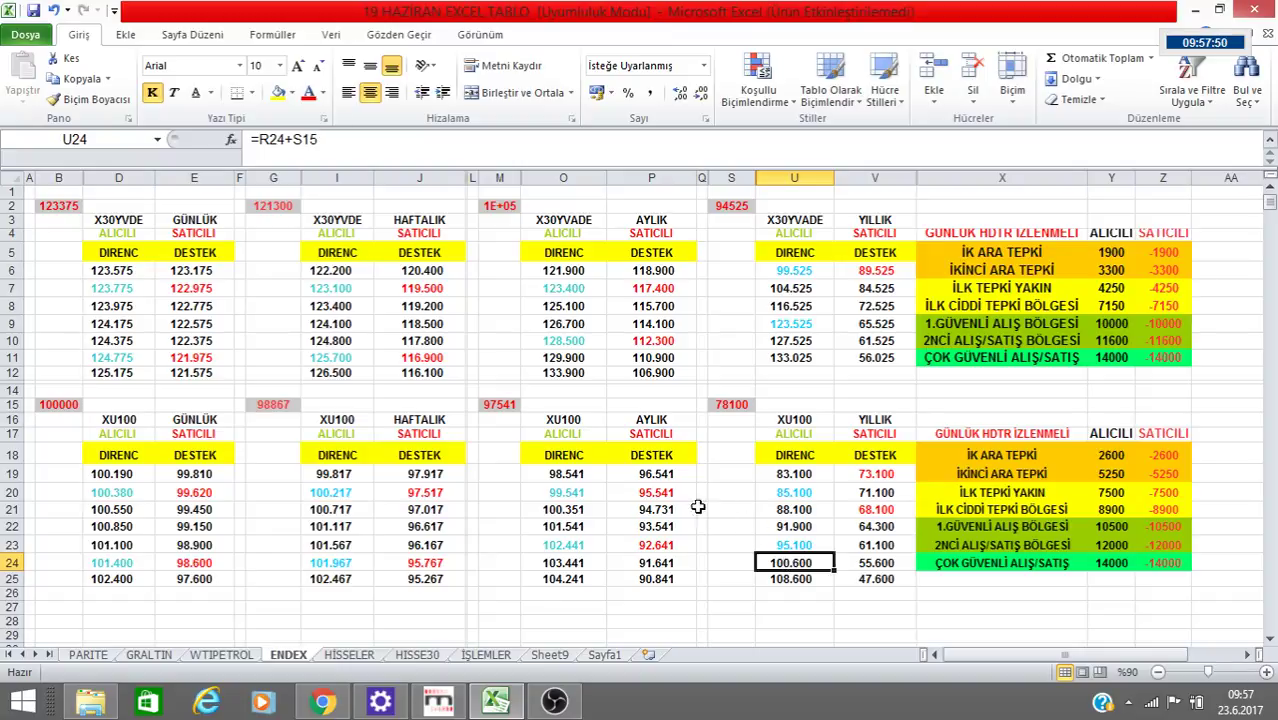
left_click(578, 527)
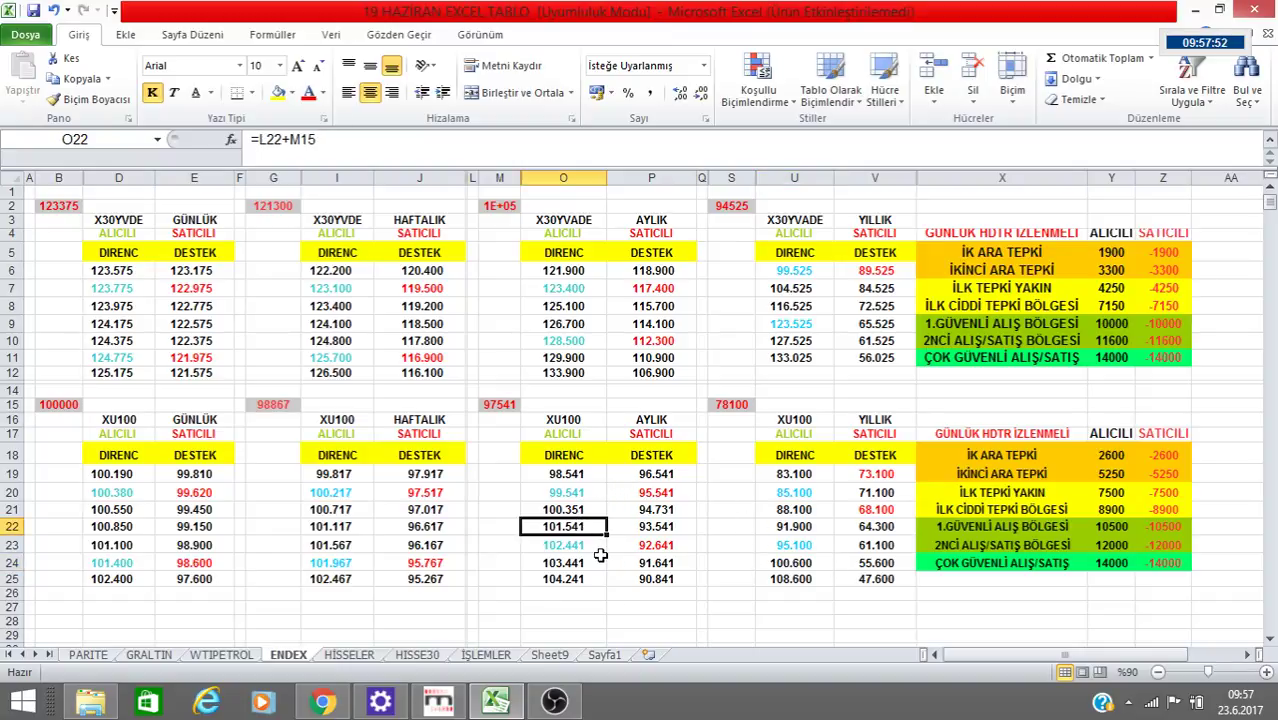
left_click(599, 553)
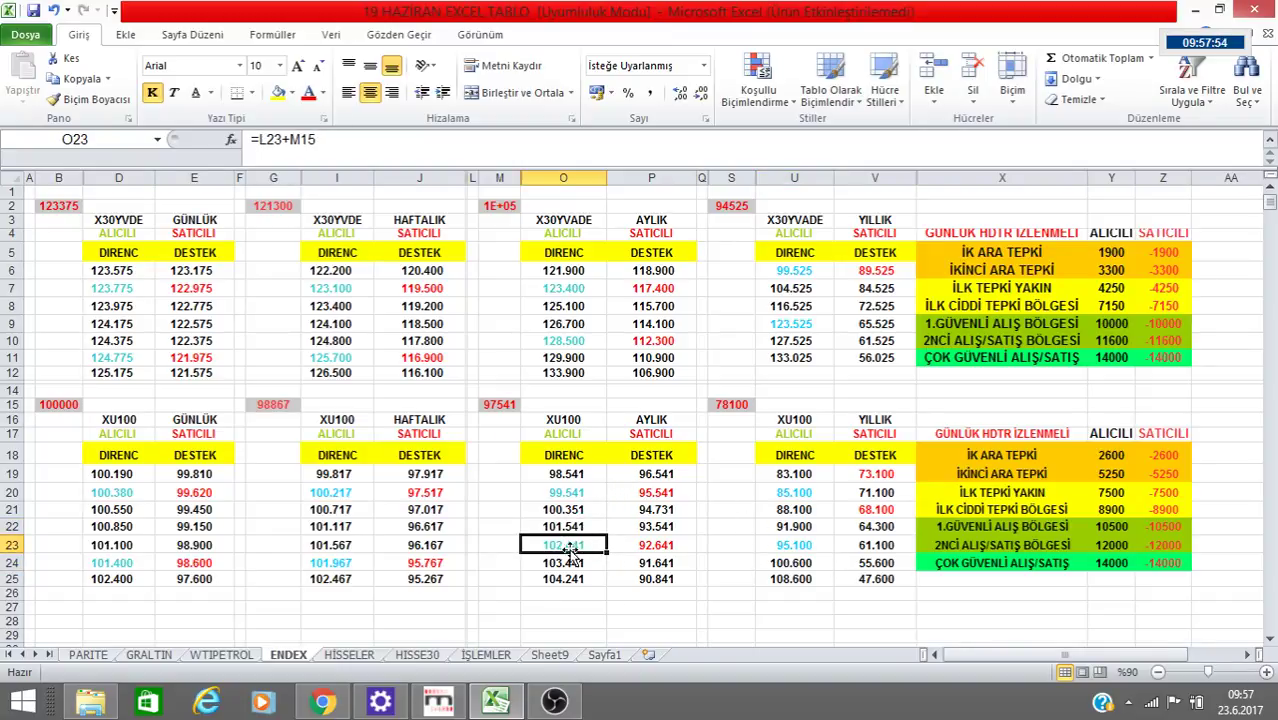
left_click(805, 564)
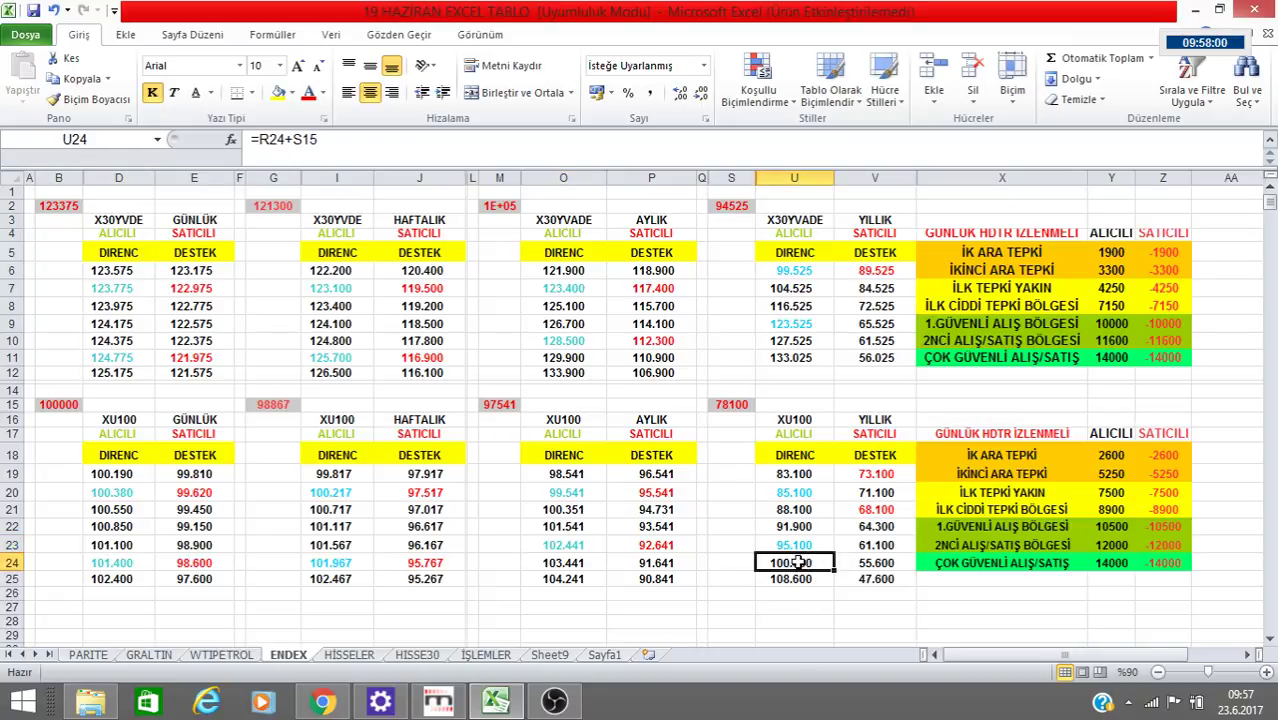
- Examine the monthly XU100 resistances in O19:O20 and O22:O23 against the yearly resistance in U24
left_click(581, 495)
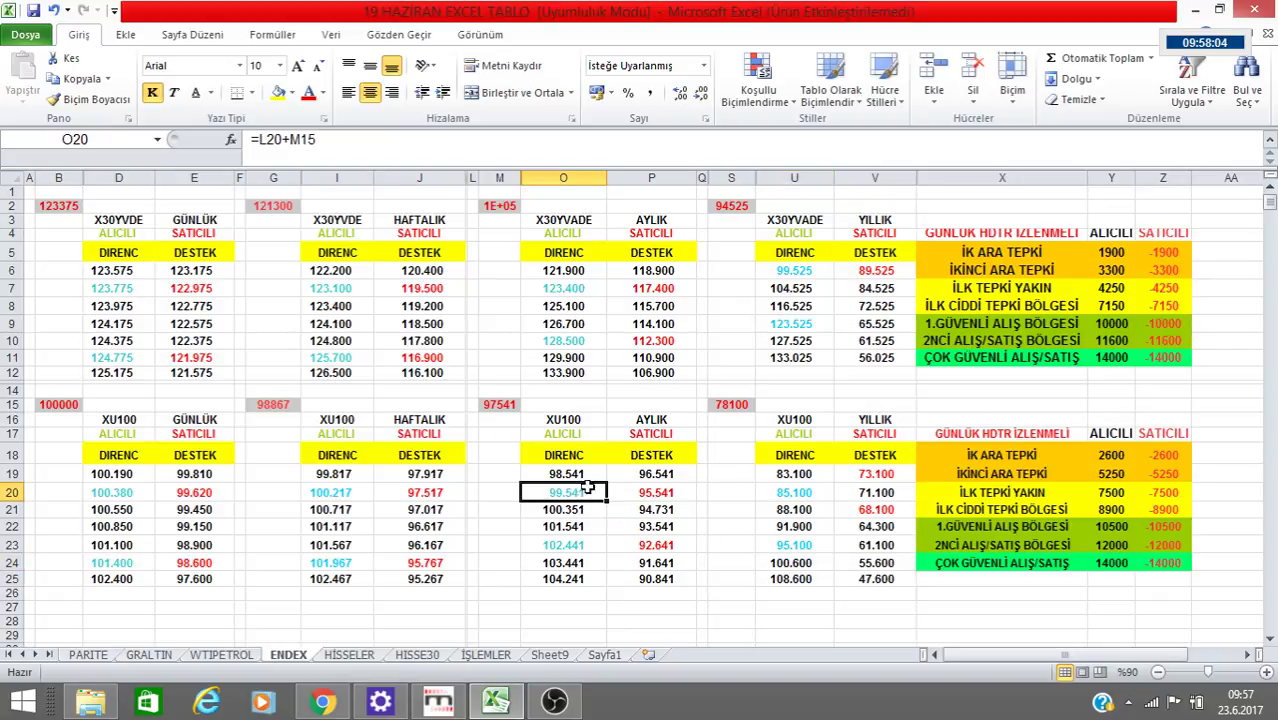
left_click(573, 474)
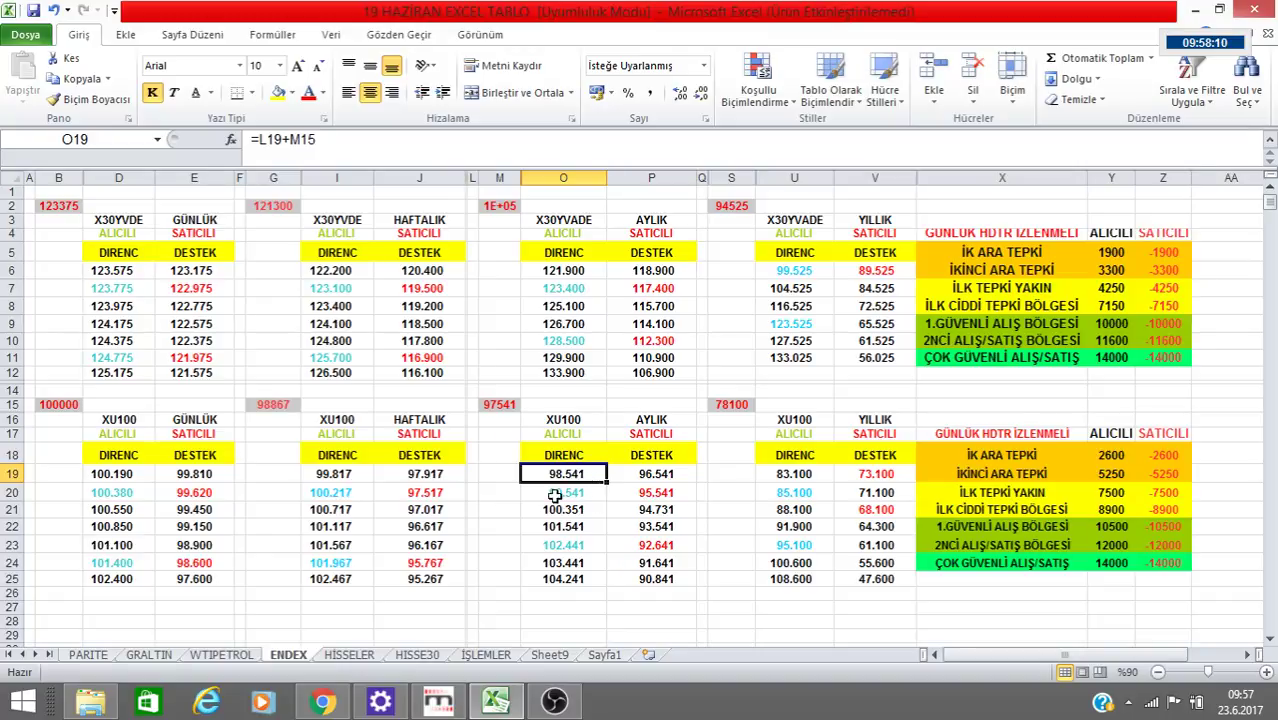
left_click(806, 562)
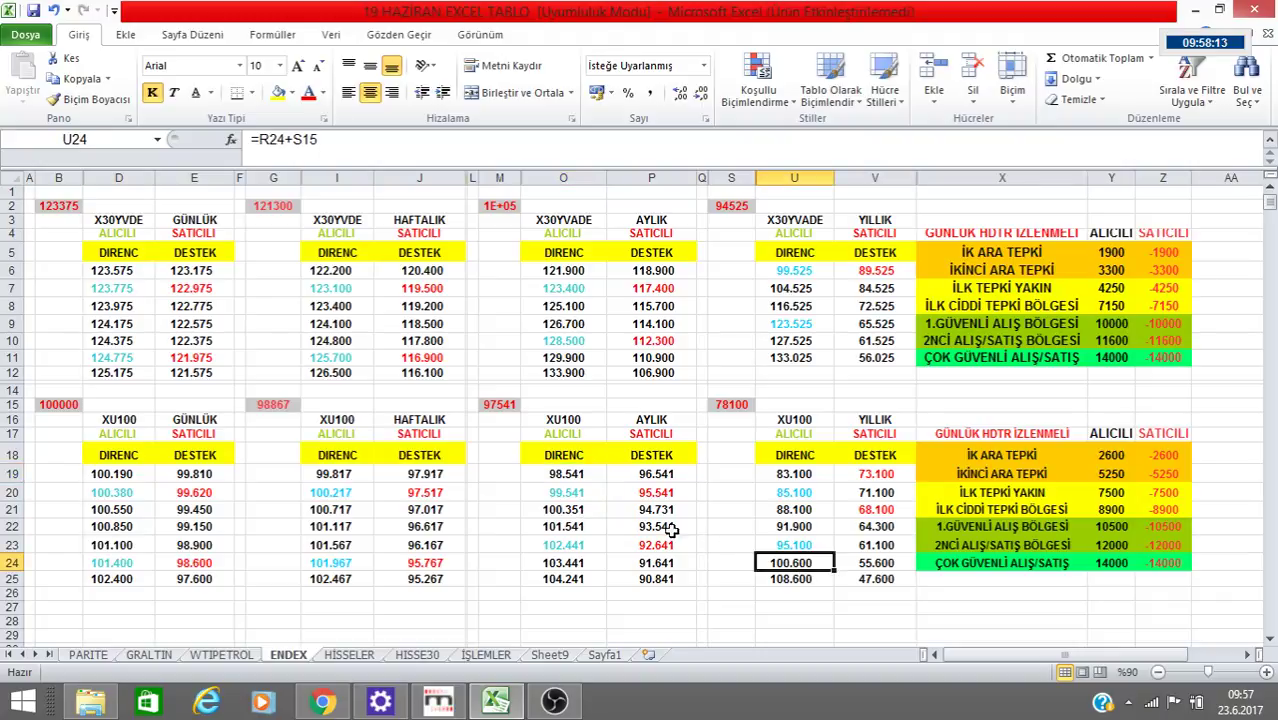
left_click(582, 526)
left_click(586, 547)
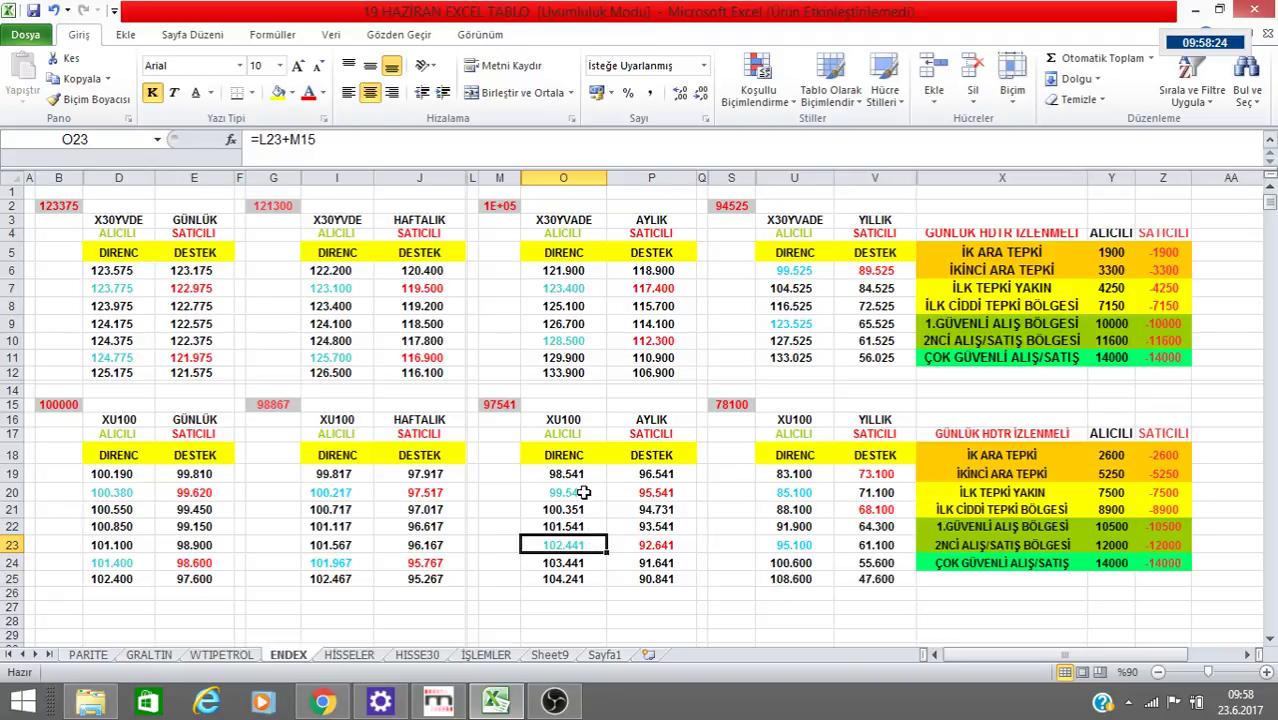
left_click(788, 563)
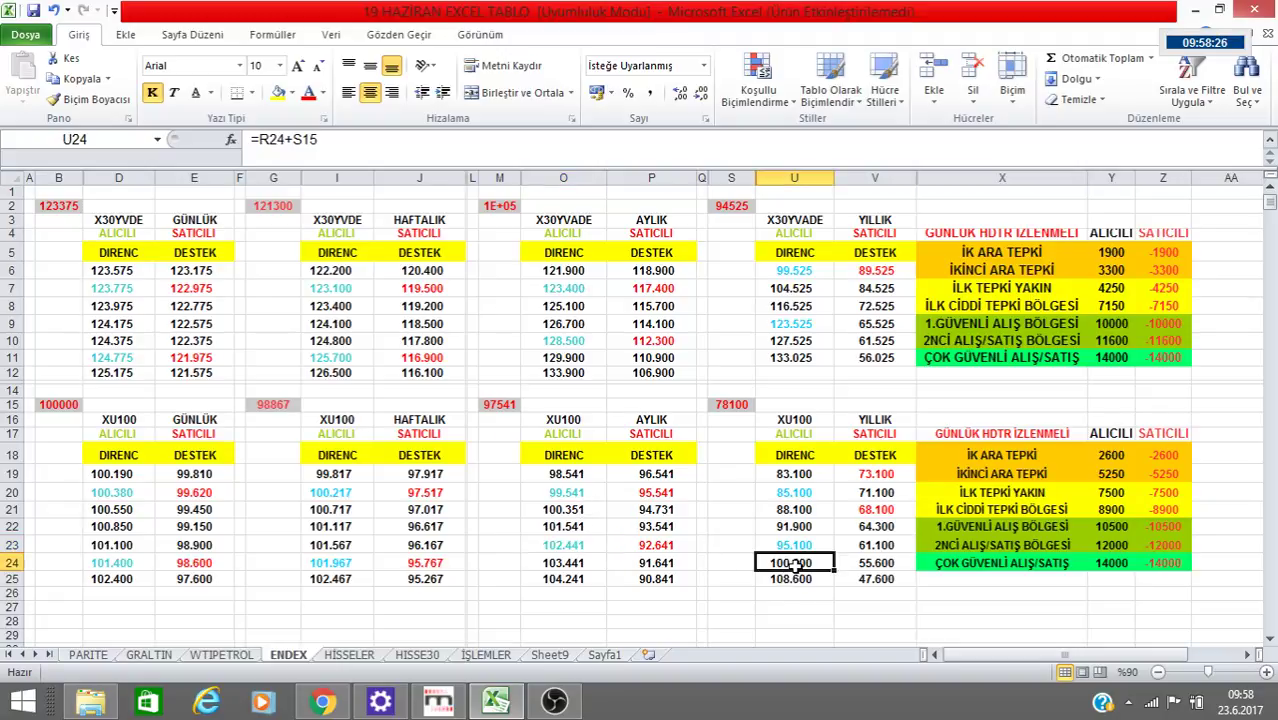
left_click(577, 492)
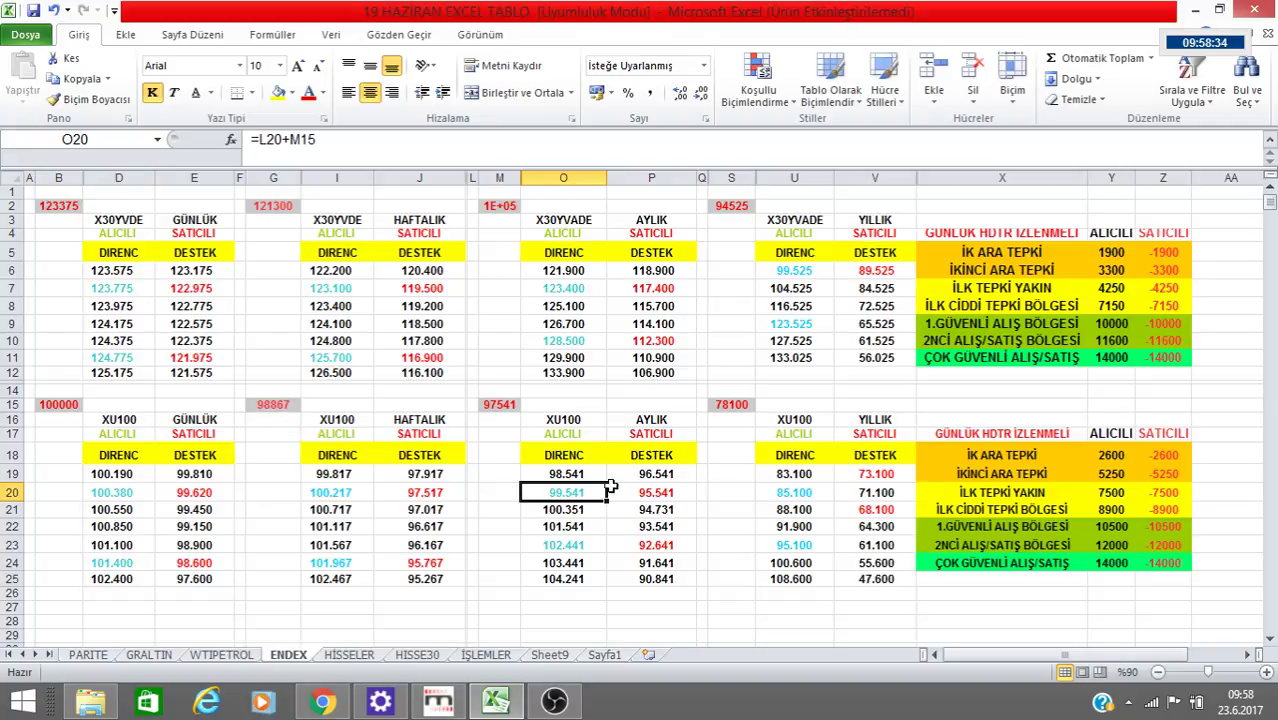
left_click(586, 476)
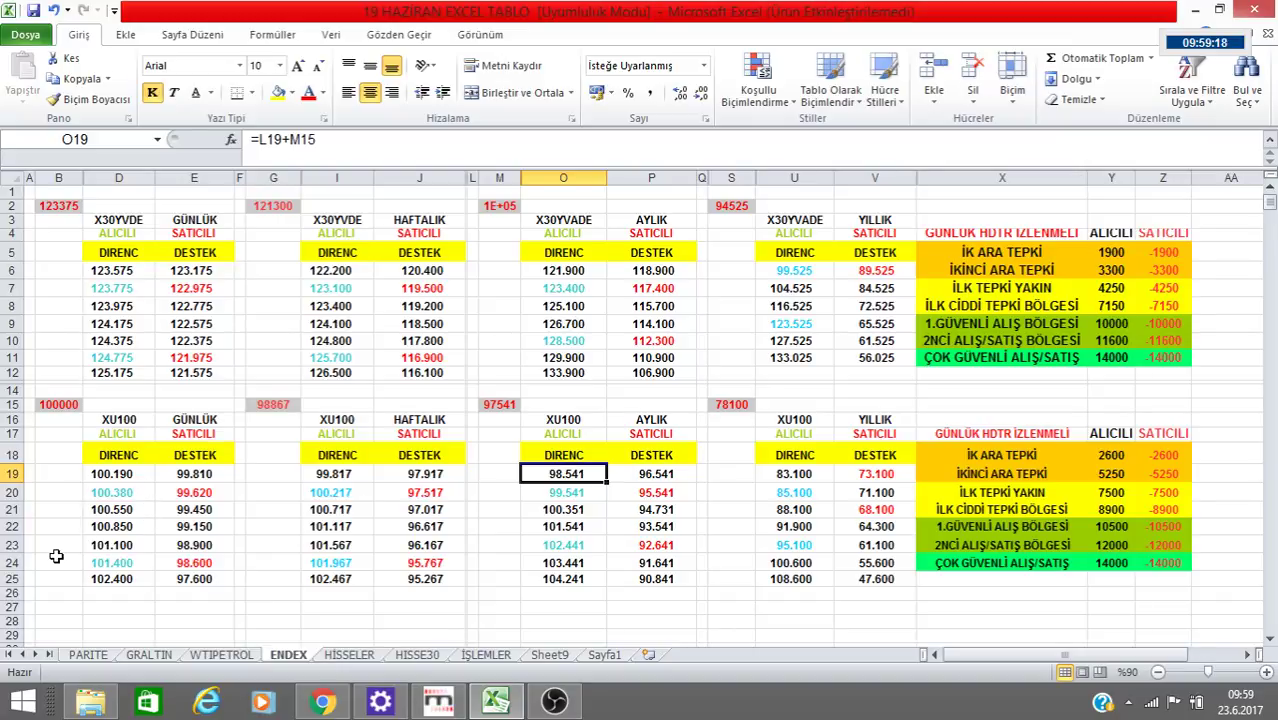
- Switch to Matriks and load the FDAX daily chart
left_click(437, 700)
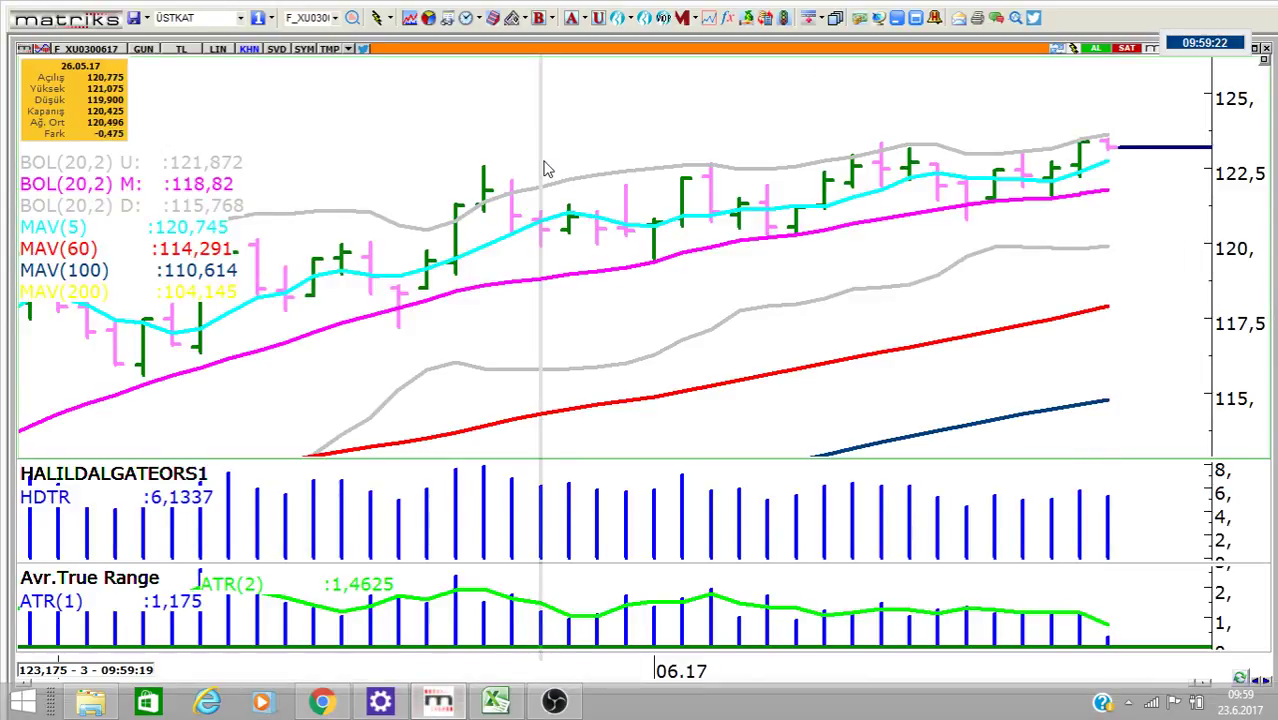
type("FDA")
key("Return")
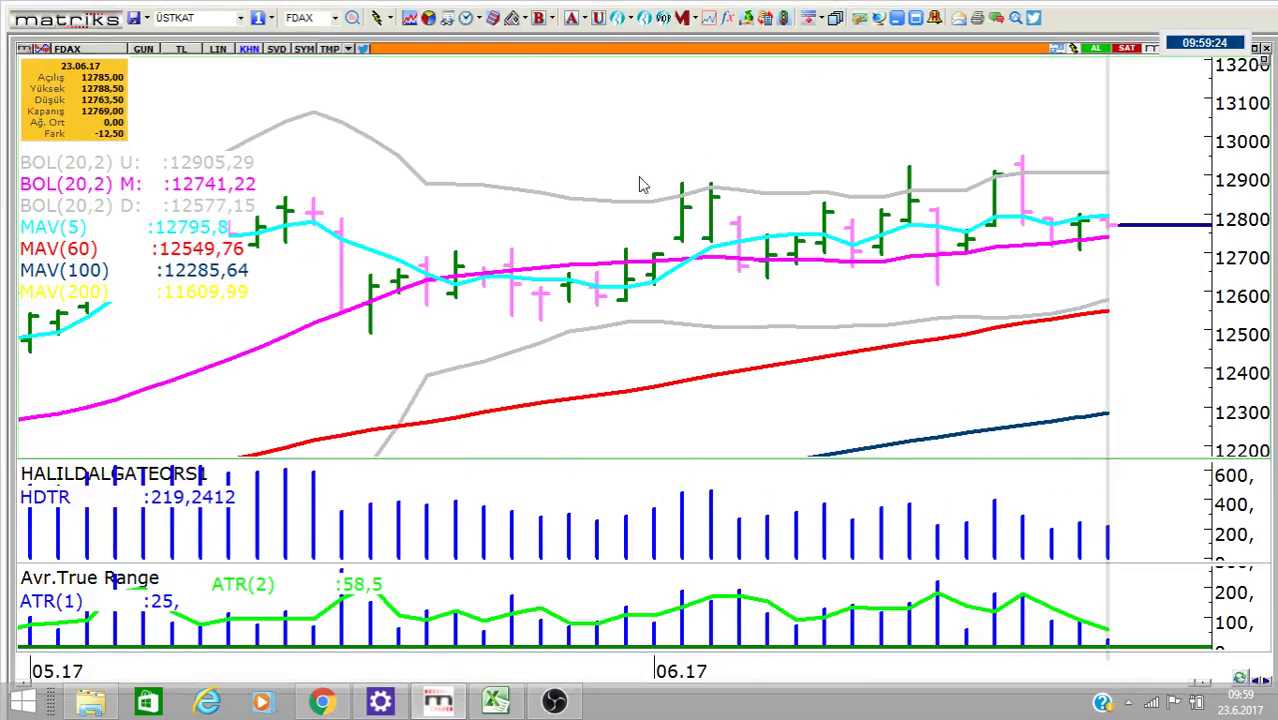
- Remove all indicators from the FDAX chart
scroll(650, 177, "down", 5)
scroll(652, 181, "down", 5)
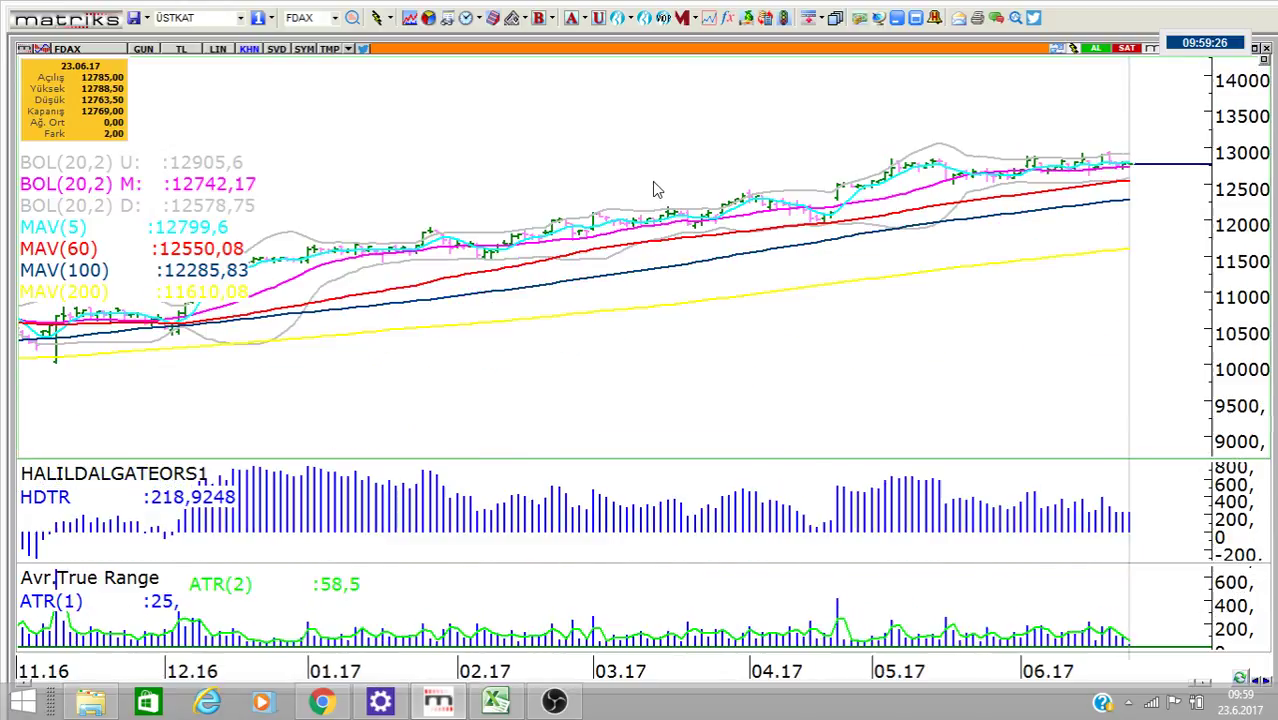
right_click(556, 127)
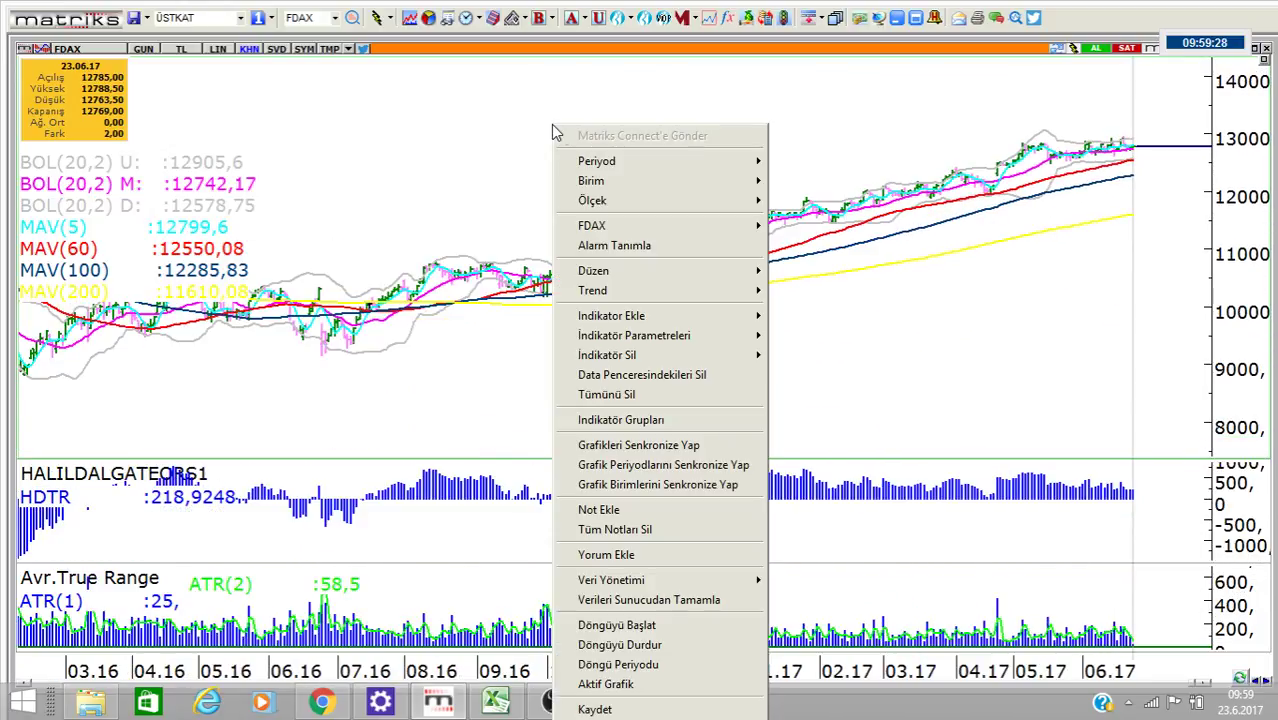
left_click(672, 392)
- Examine the FDAX's whole price history back to 2006, including the 2009 low and the rise that follows it
scroll(672, 407, "down", 4)
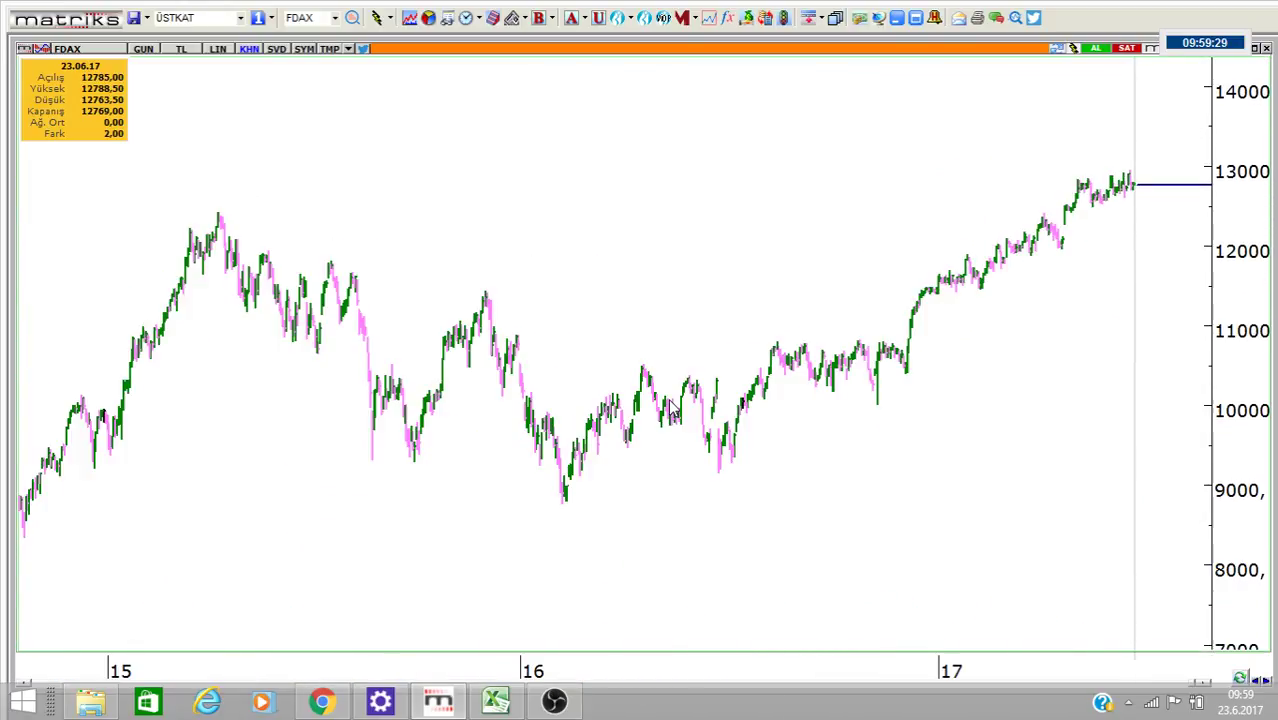
scroll(675, 405, "down", 3)
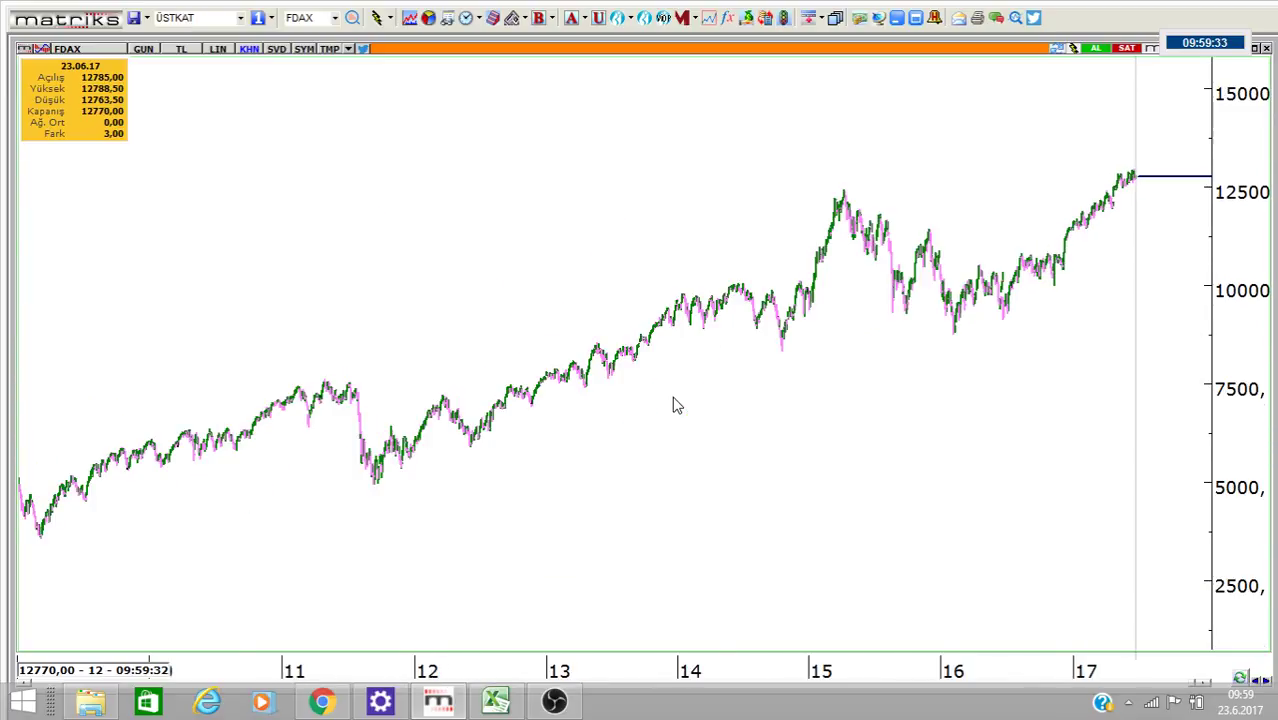
scroll(675, 405, "down", 1)
scroll(675, 405, "down", 1)
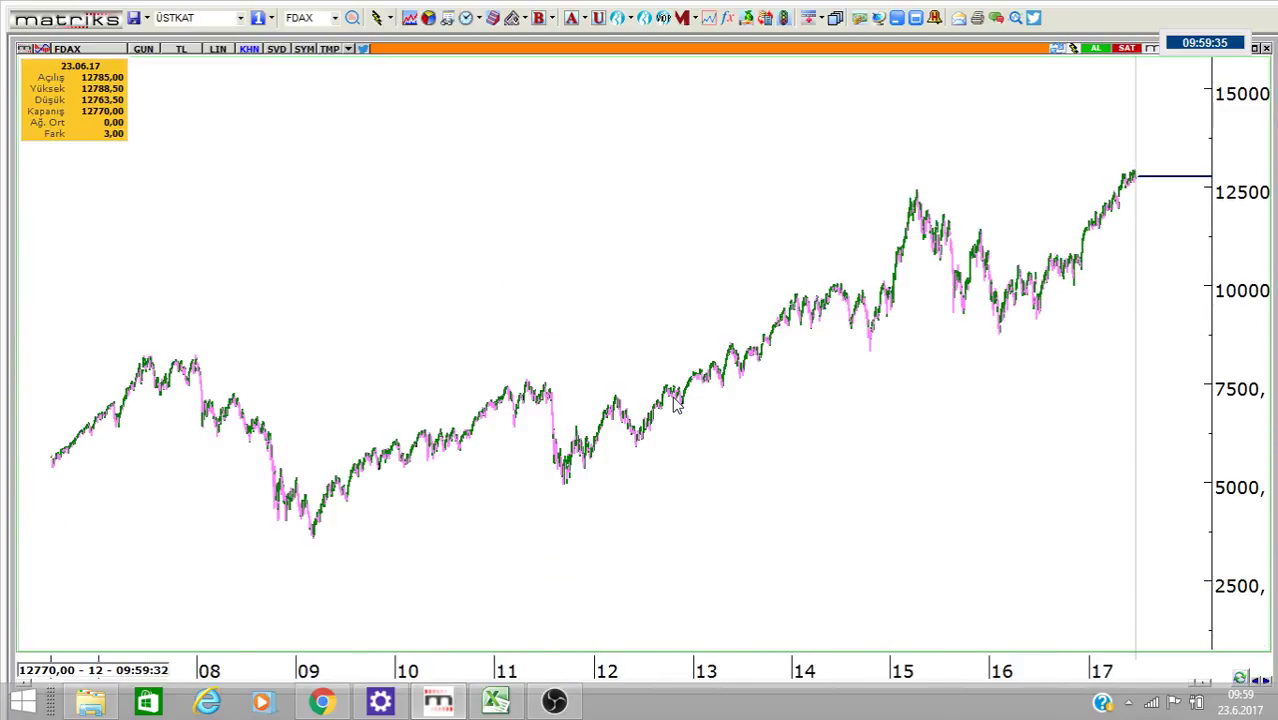
scroll(675, 405, "down", 1)
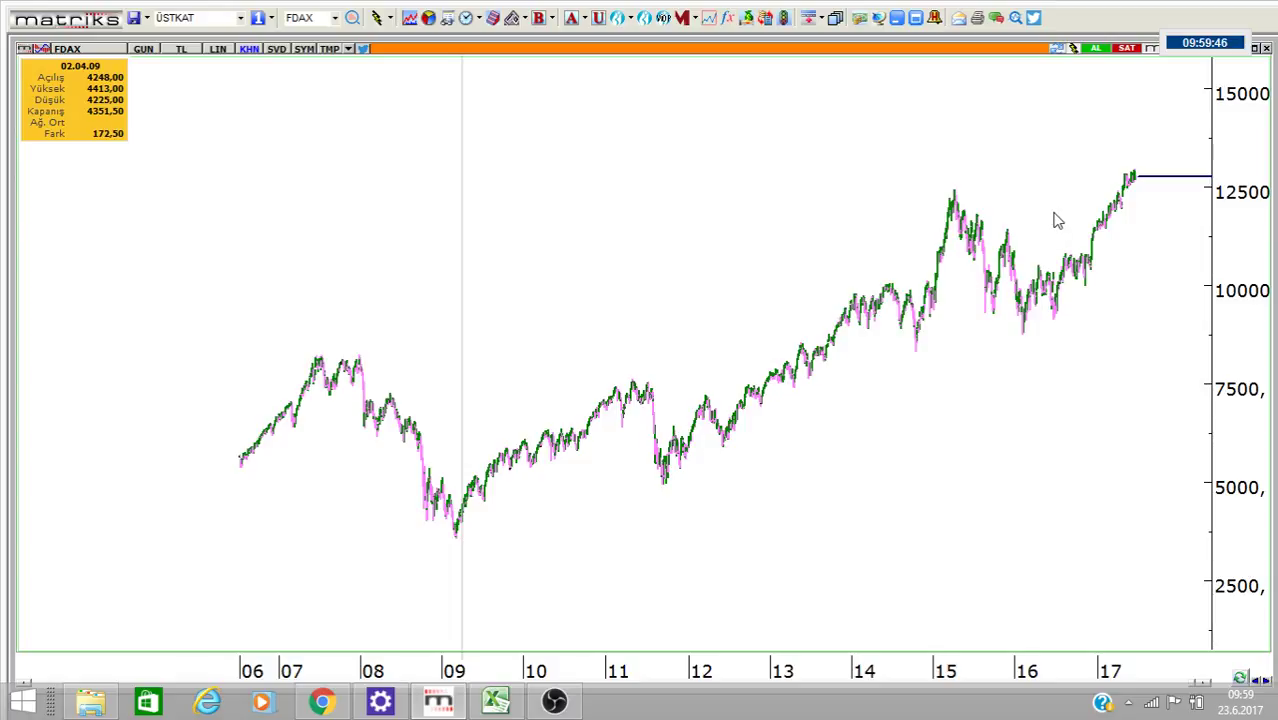
left_click(455, 540)
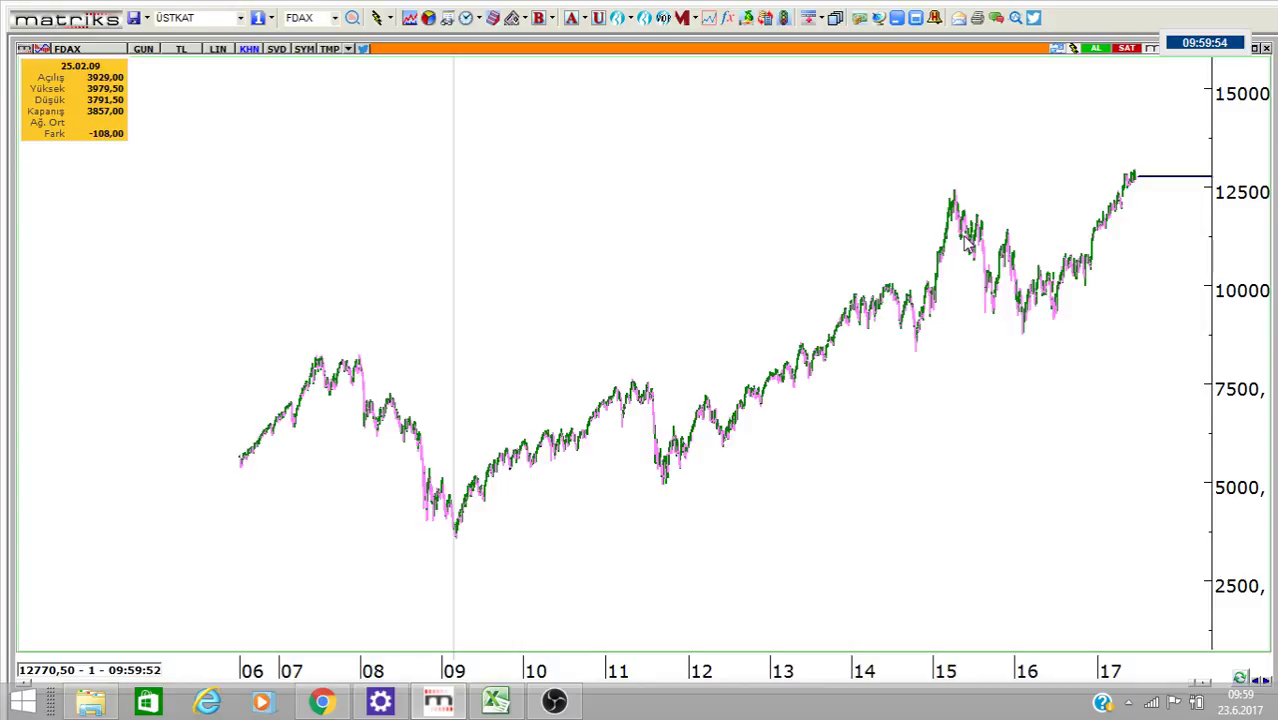
left_click(703, 226)
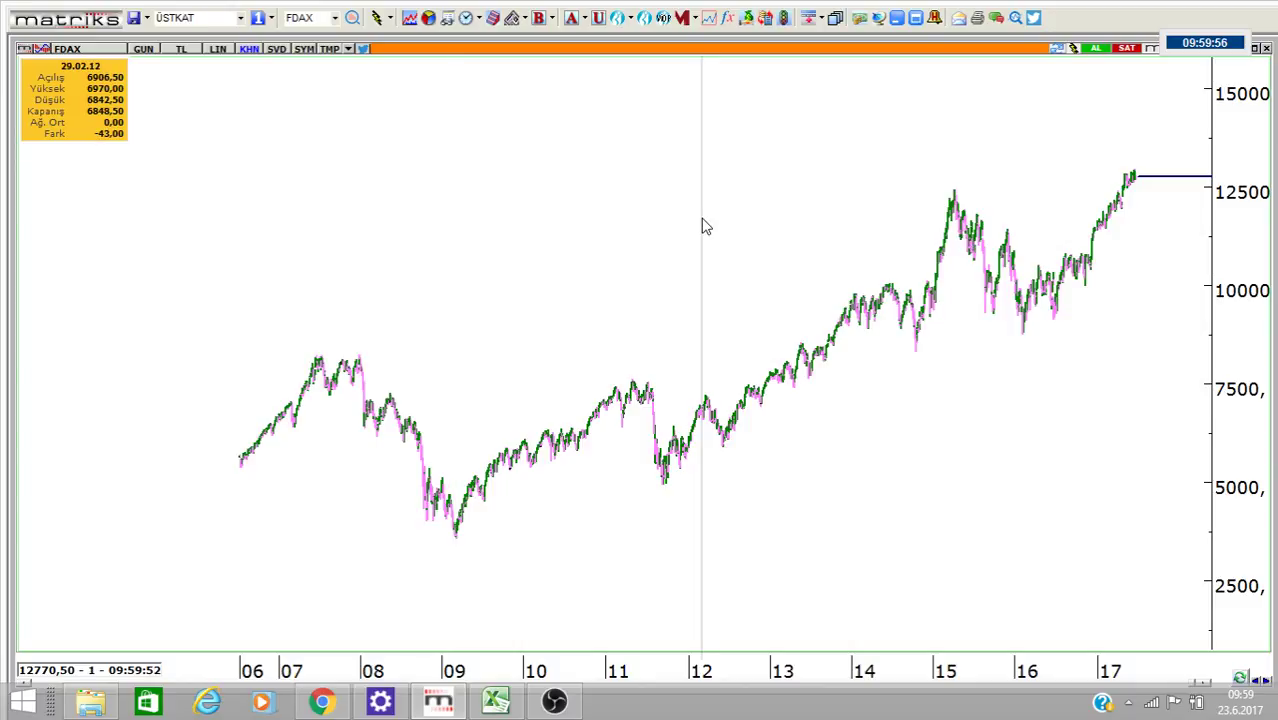
- Load the FDJI (DJIA INDEX FUTURE - Eylul 17) chart and dismiss the program-not-responding dialog
type("FDJ")
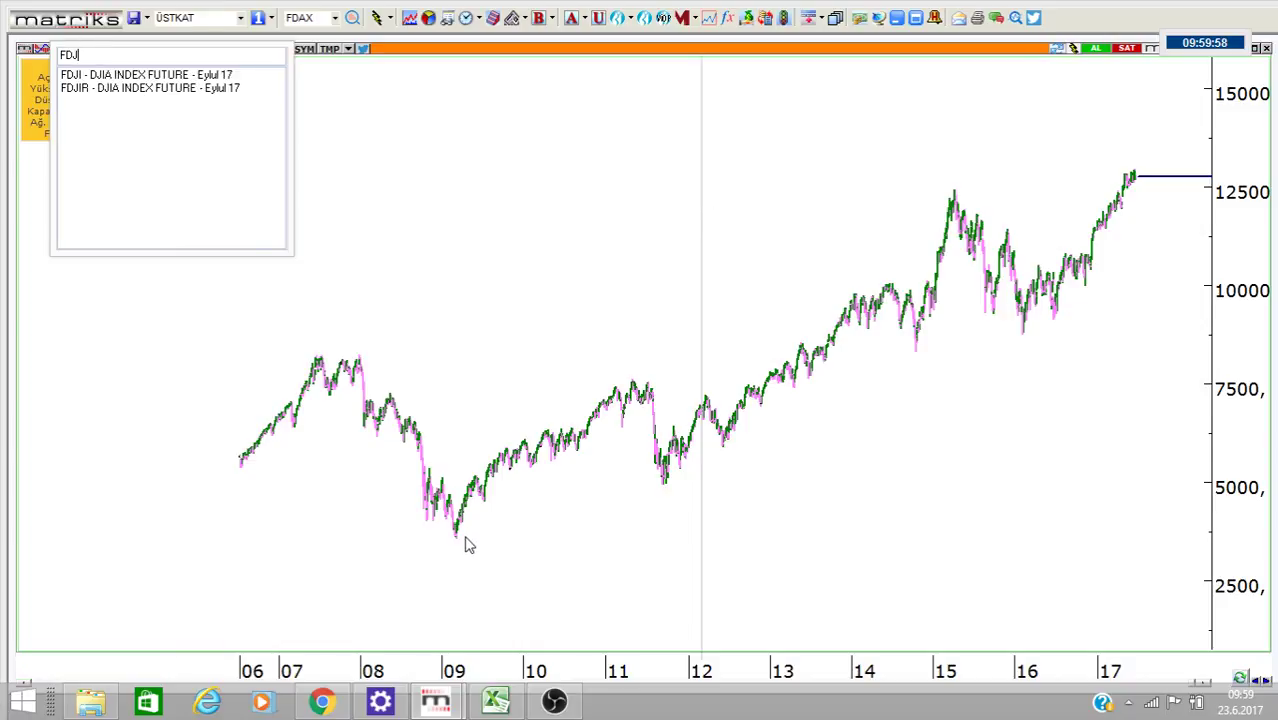
left_click(161, 76)
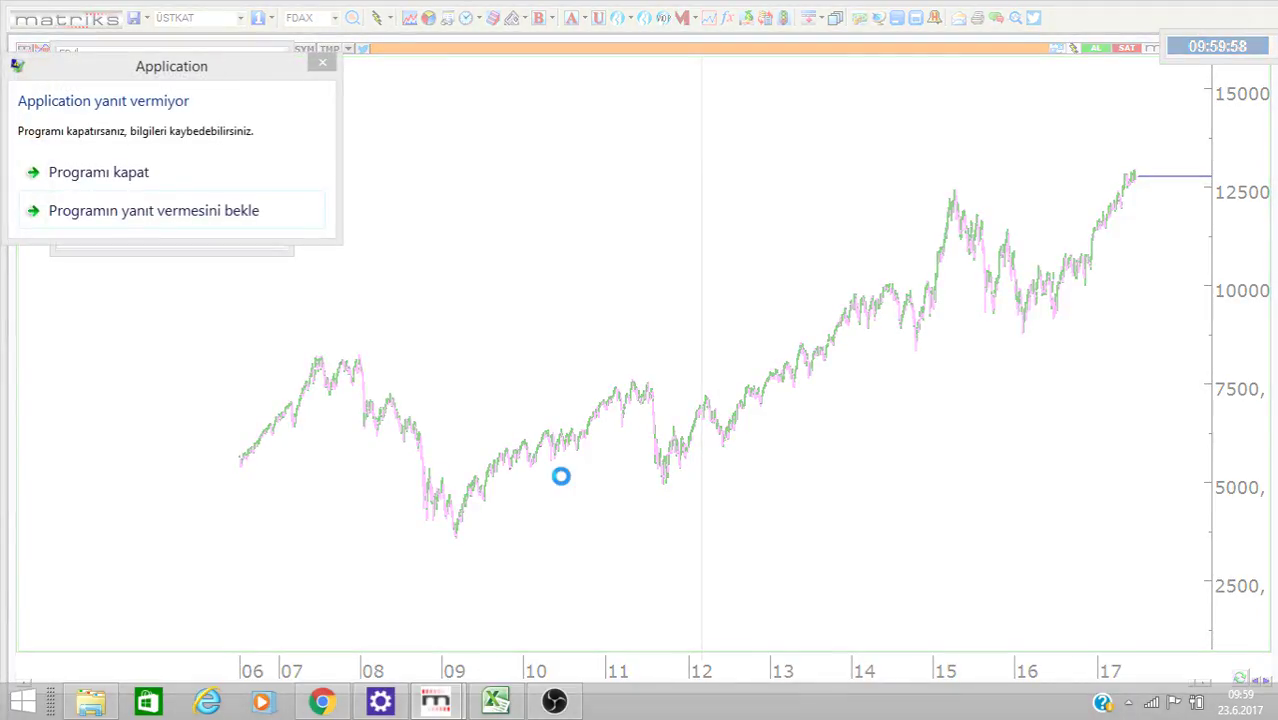
left_click(322, 63)
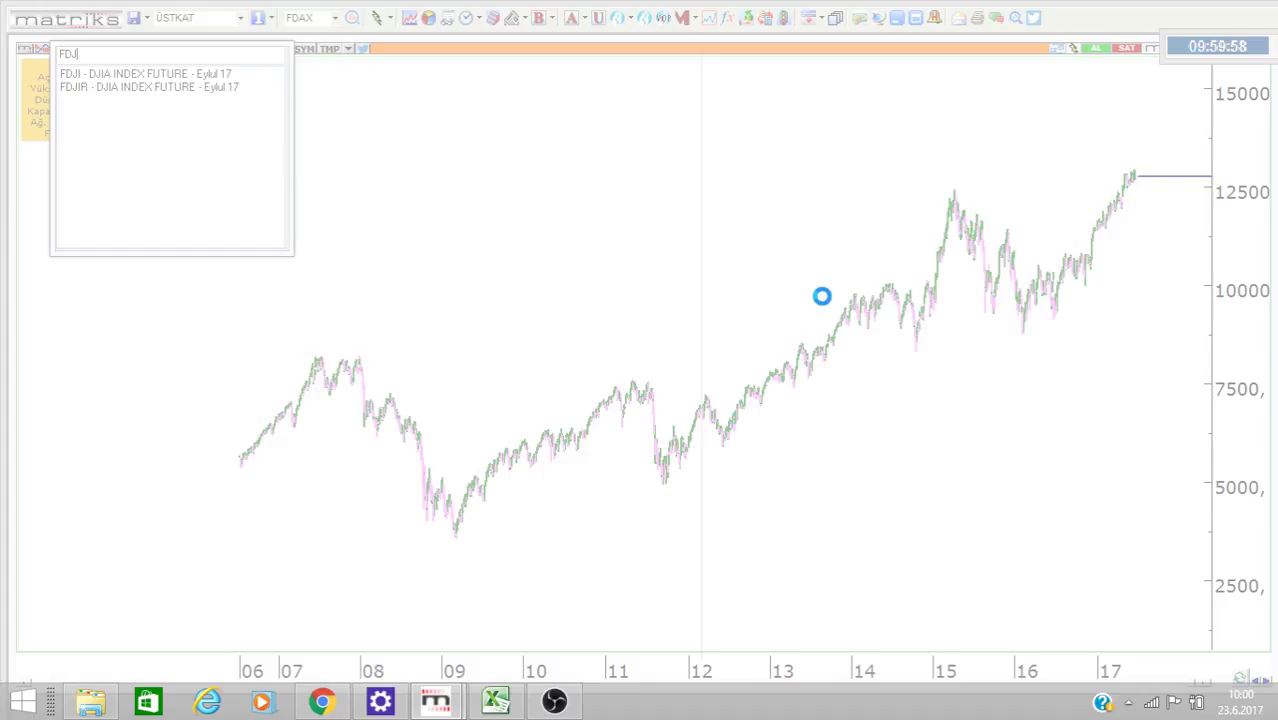
- Switch to Excel and examine the daily X30 futures resistance in D7 and support in E7 on the ENDEX sheet
mouse_move(447, 708)
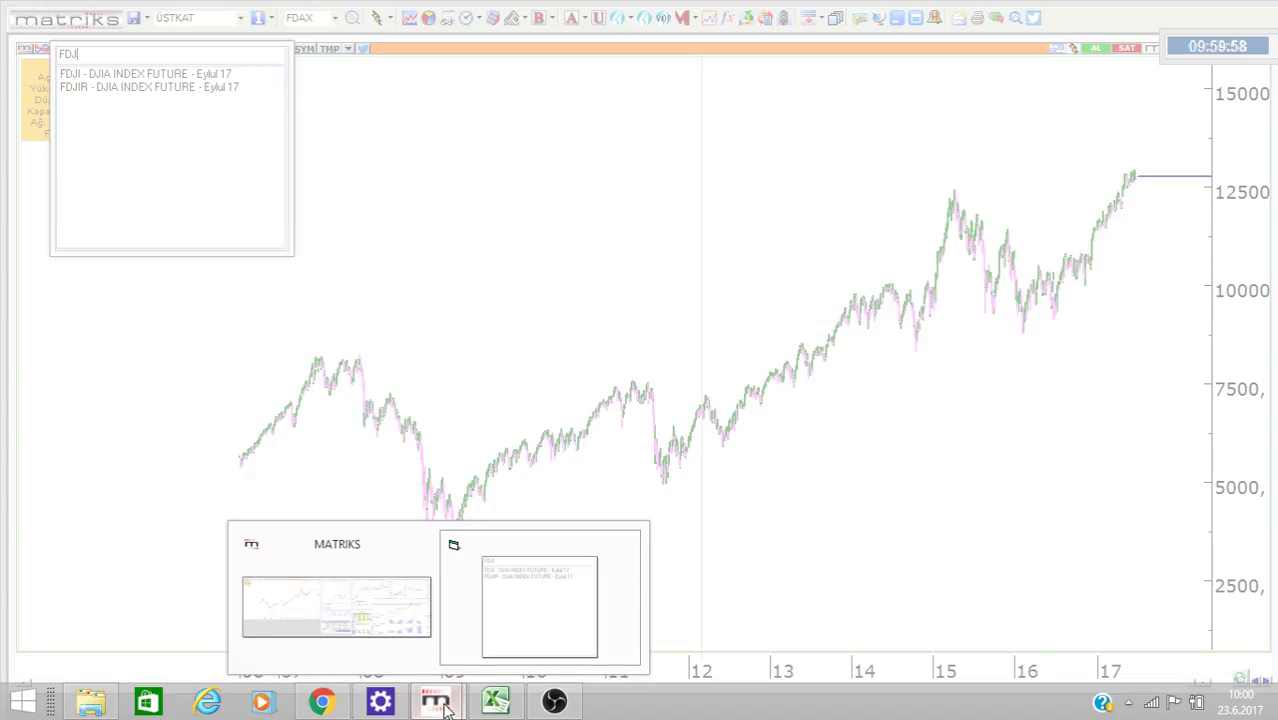
left_click(495, 701)
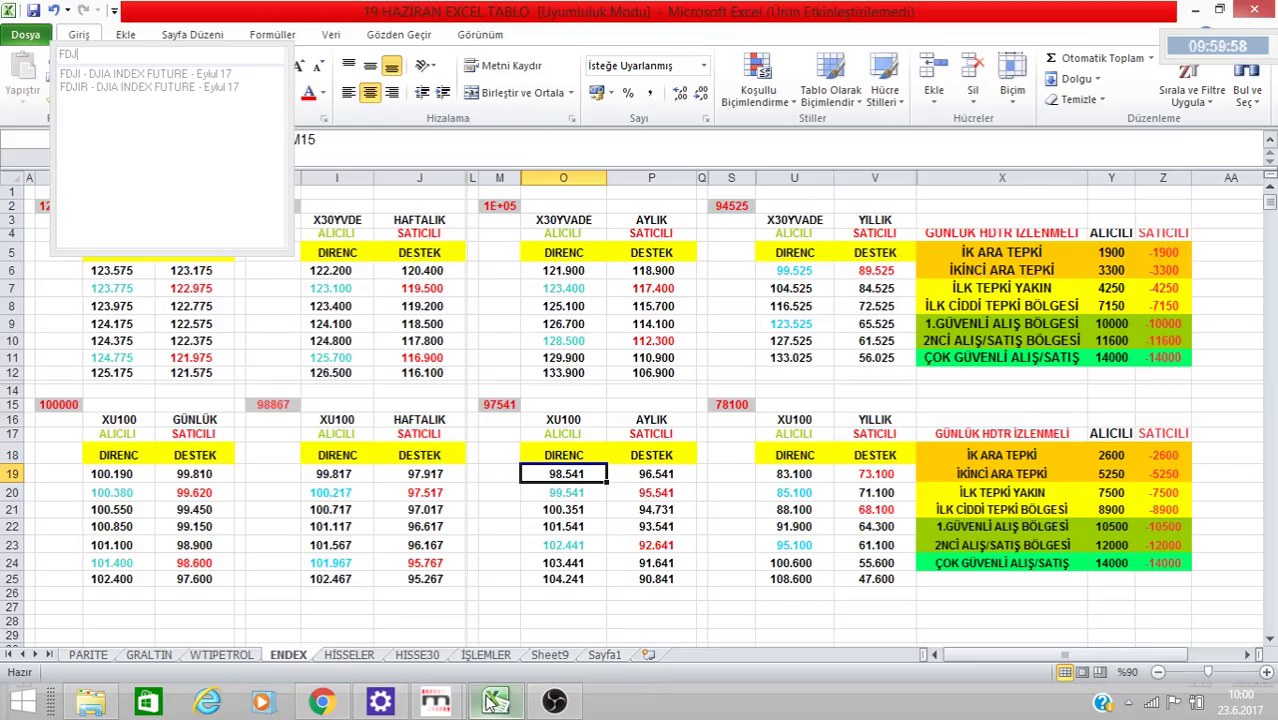
left_click(181, 340)
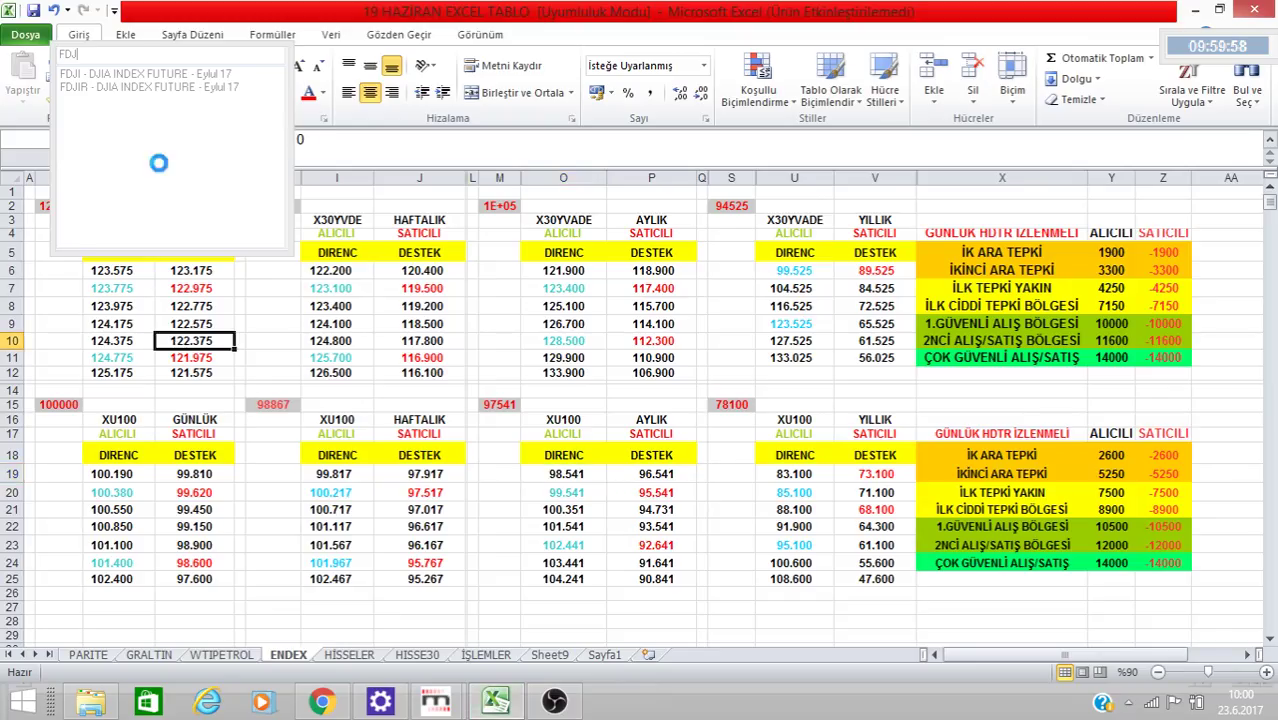
left_click(131, 288)
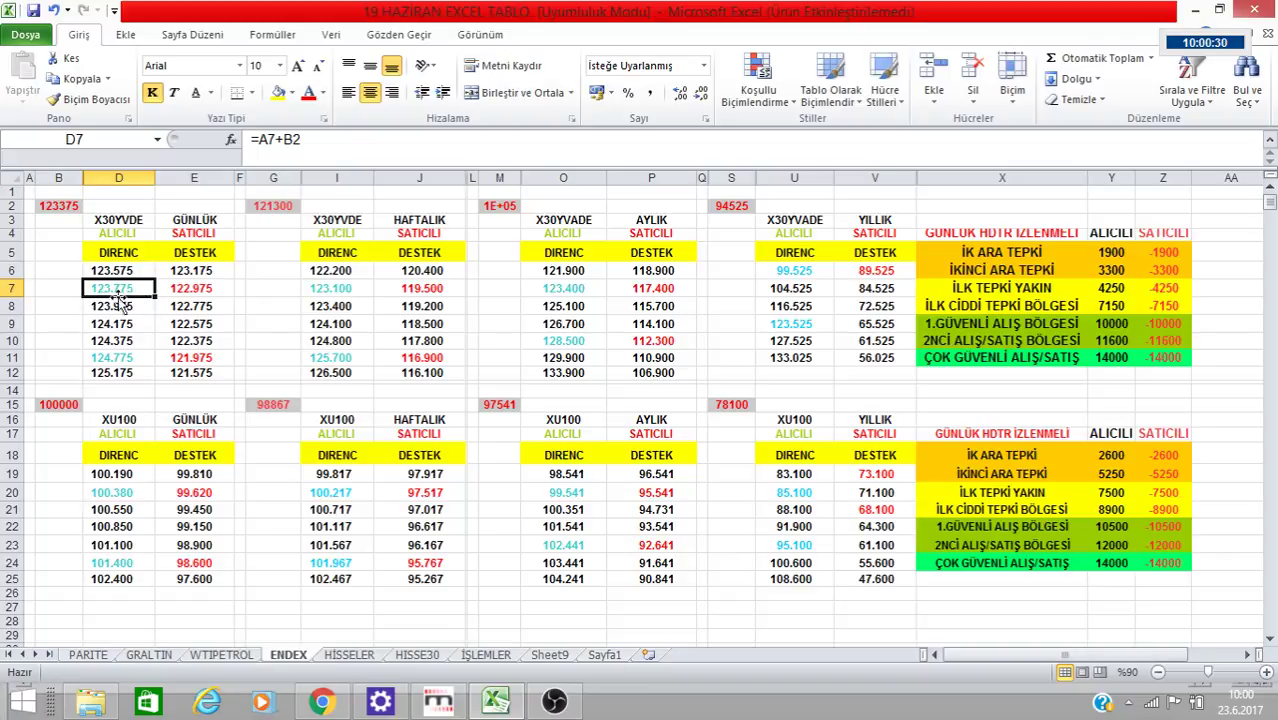
left_click(202, 287)
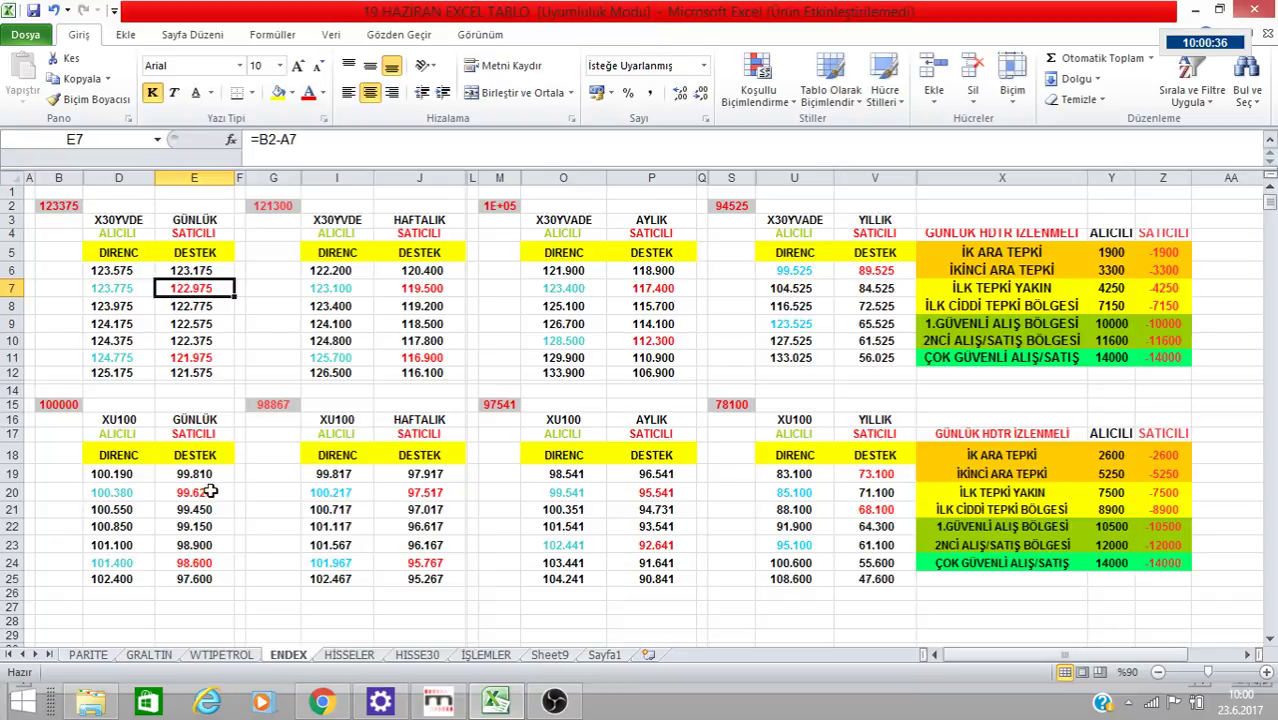
- Examine the daily XU100 resistances in D19:D20 and support in E20 against the yearly resistance in U24
left_click(144, 492)
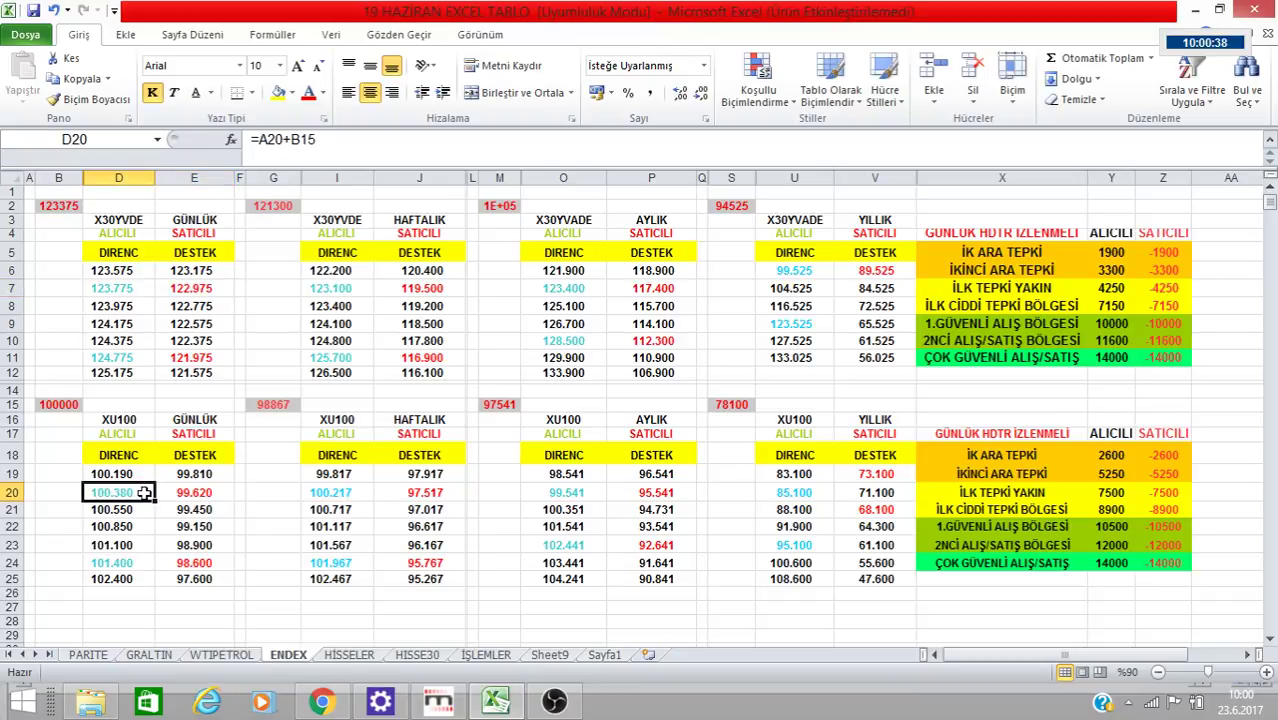
left_click(145, 475)
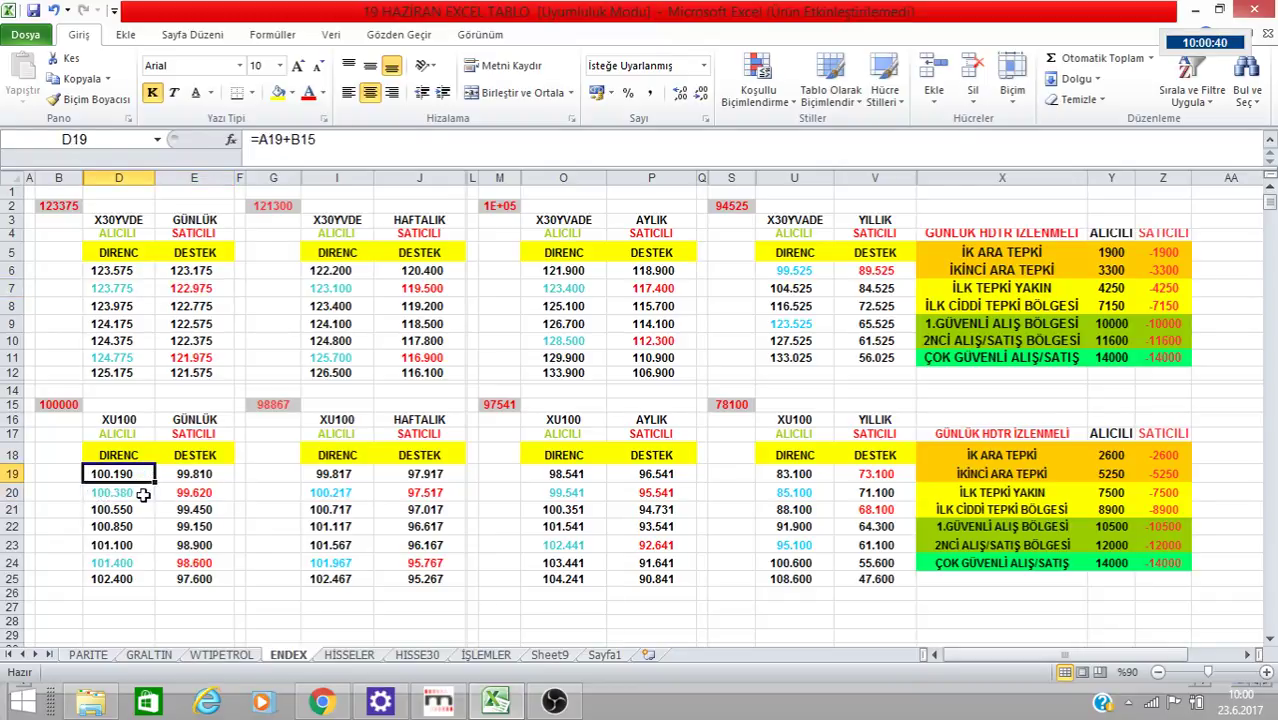
left_click(144, 492)
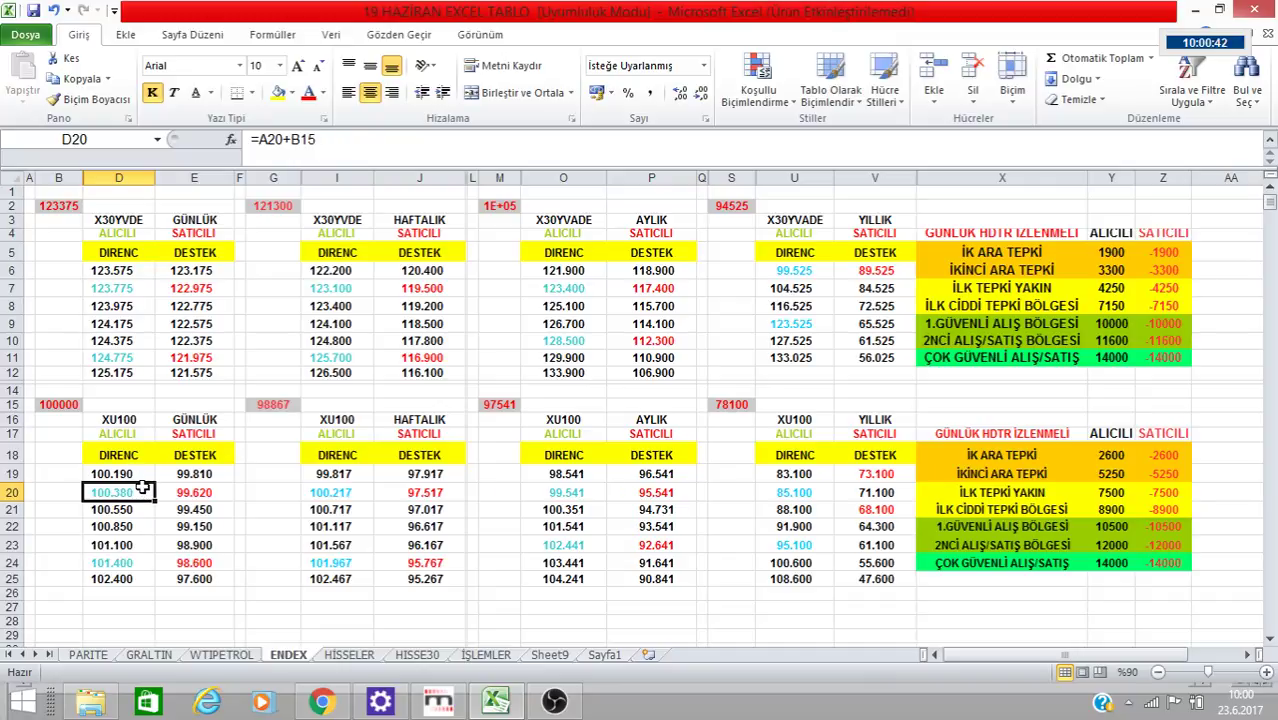
left_click(806, 563)
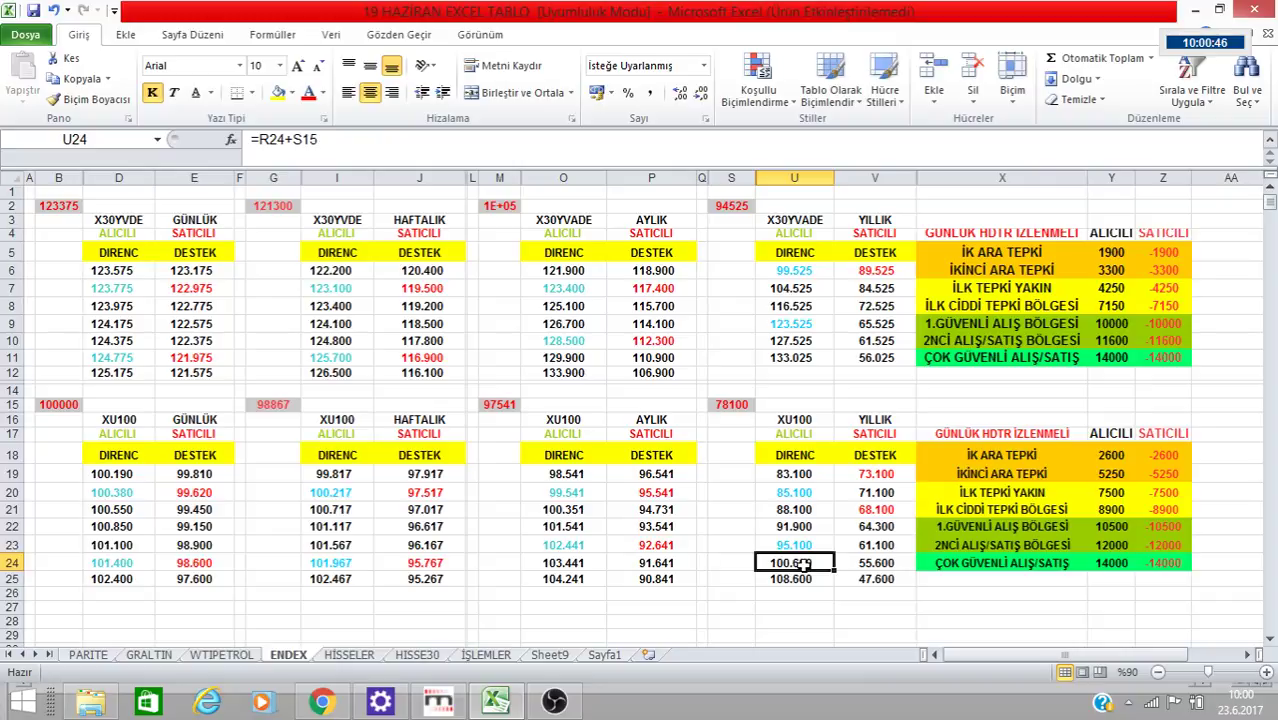
left_click(129, 492)
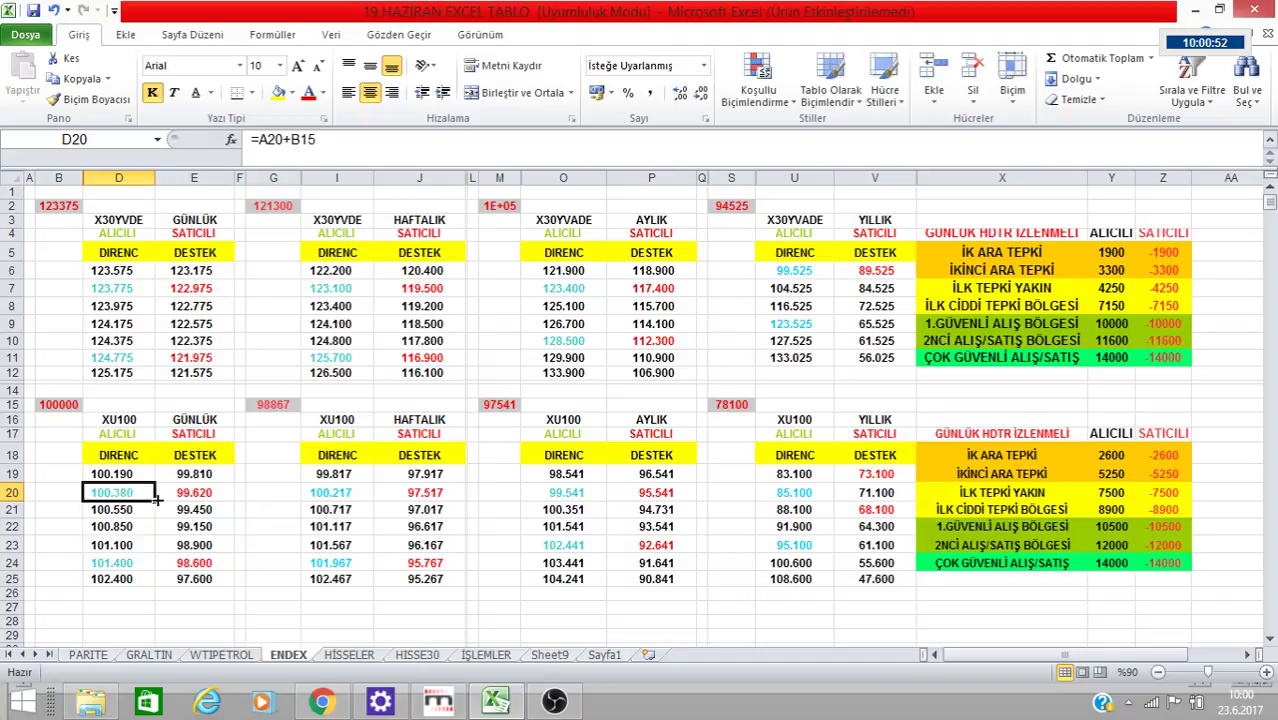
left_click(205, 488)
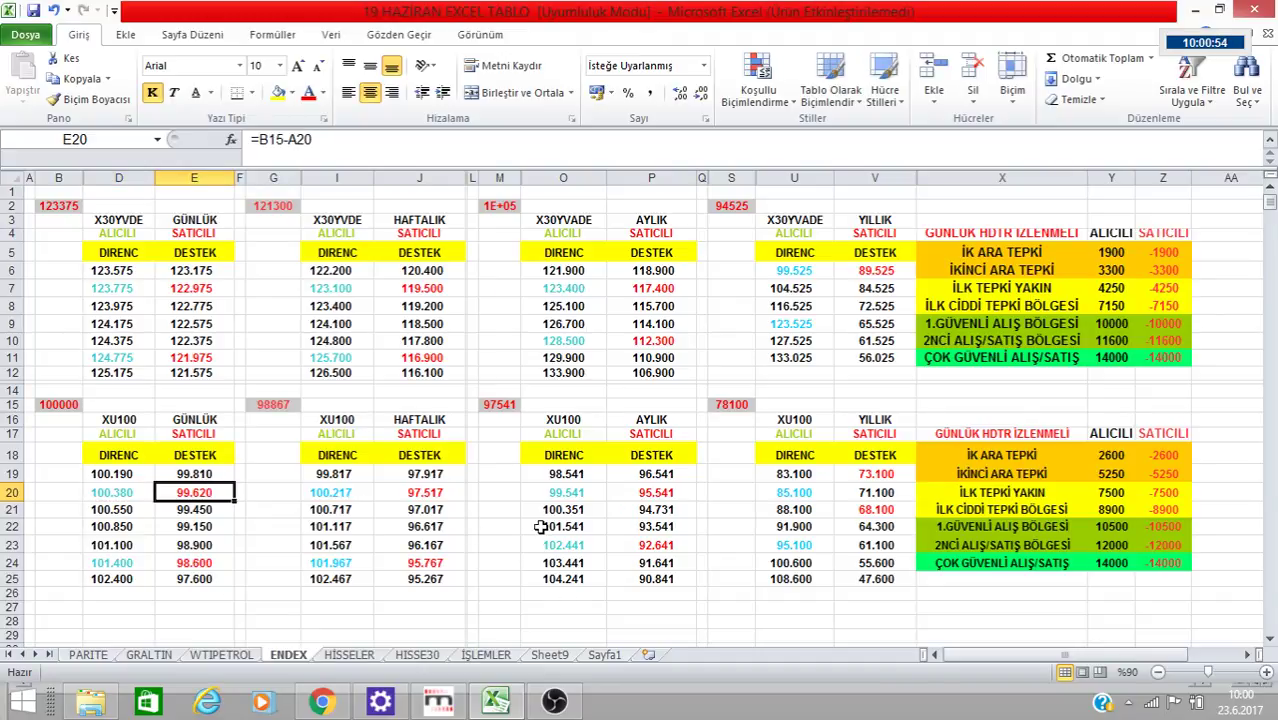
- Switch back to Matriks to view the FDJI's long-term price chart
left_click(497, 701)
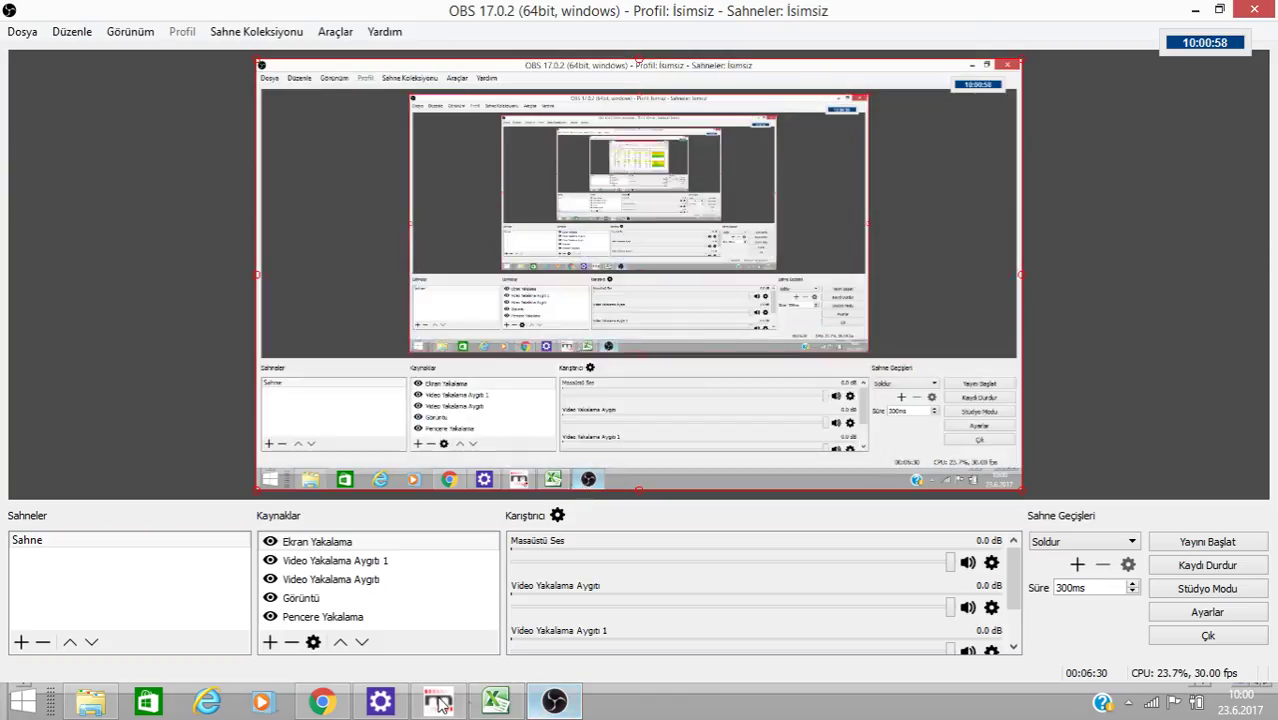
left_click(440, 703)
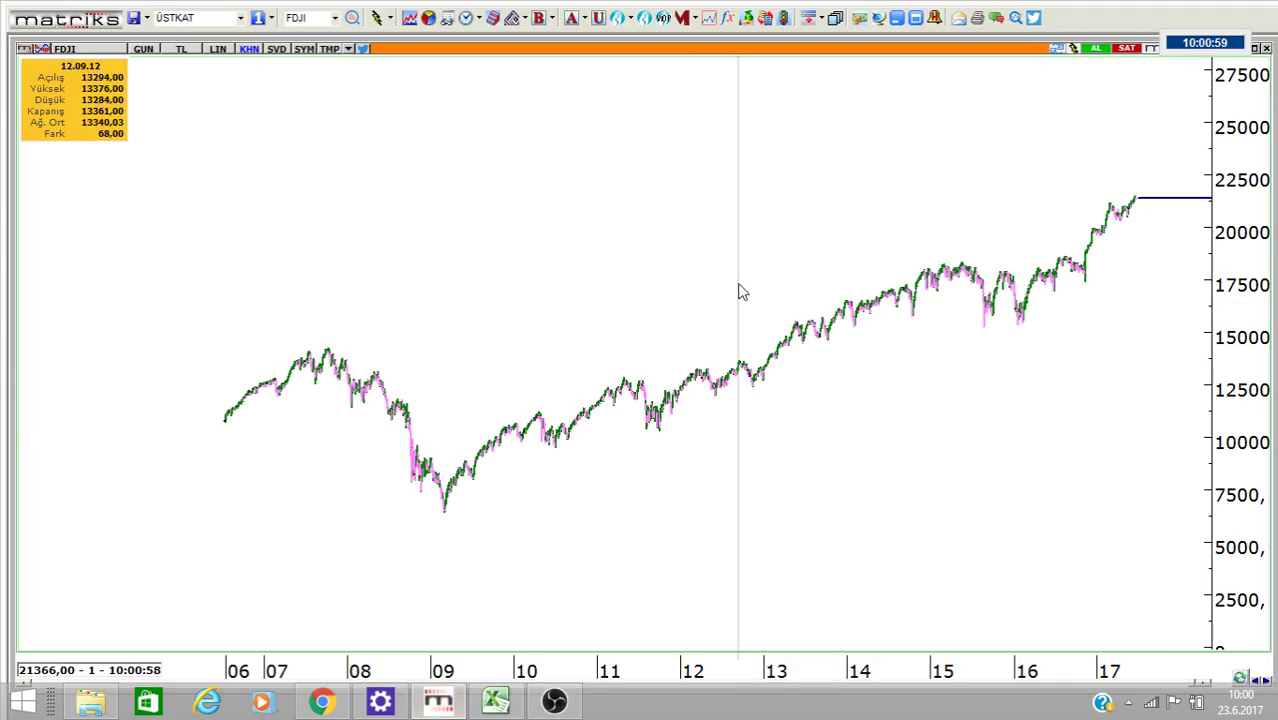